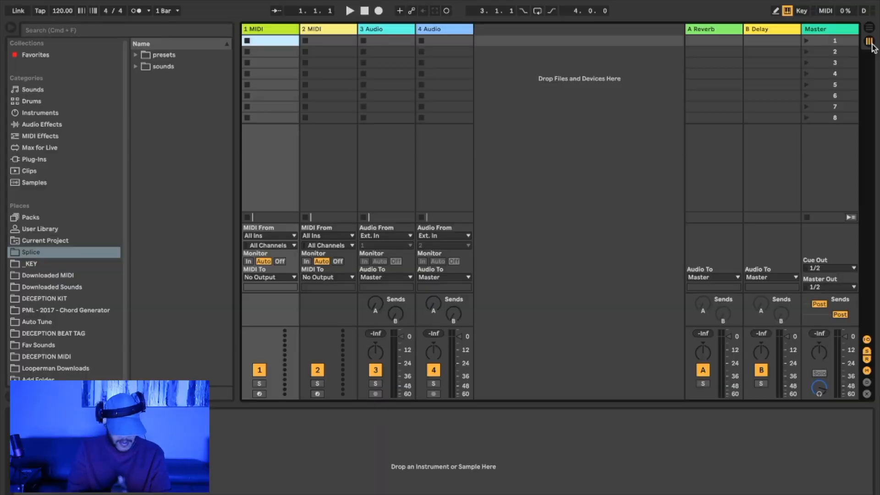
# Switch the set from Session View to Arrangement View.
pyautogui.moveTo(548, 1)
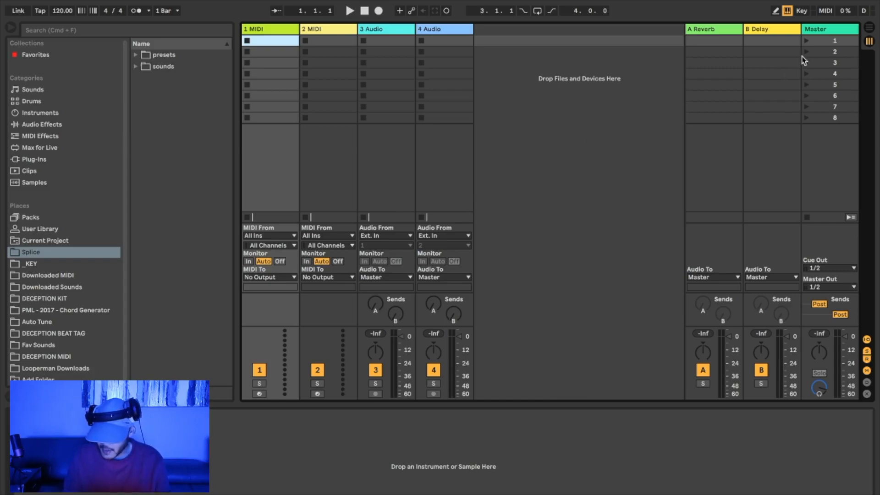
pyautogui.click(868, 29)
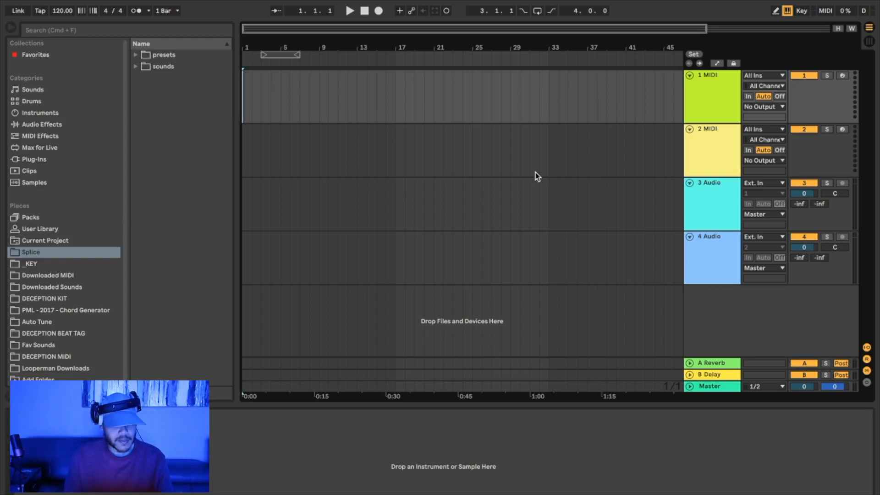
# Set the project tempo to 20 BPM.
pyautogui.click(56, 15)
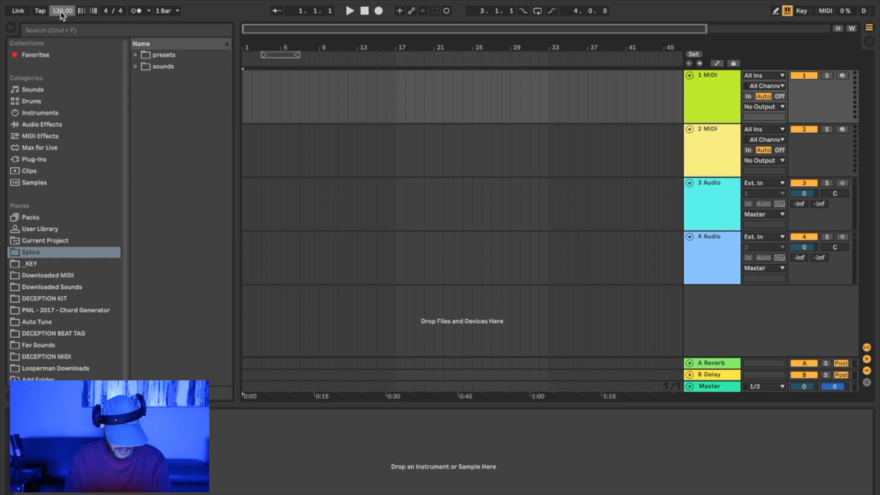
pyautogui.press('BackSpace')
pyautogui.write('20')
pyautogui.press('Return')
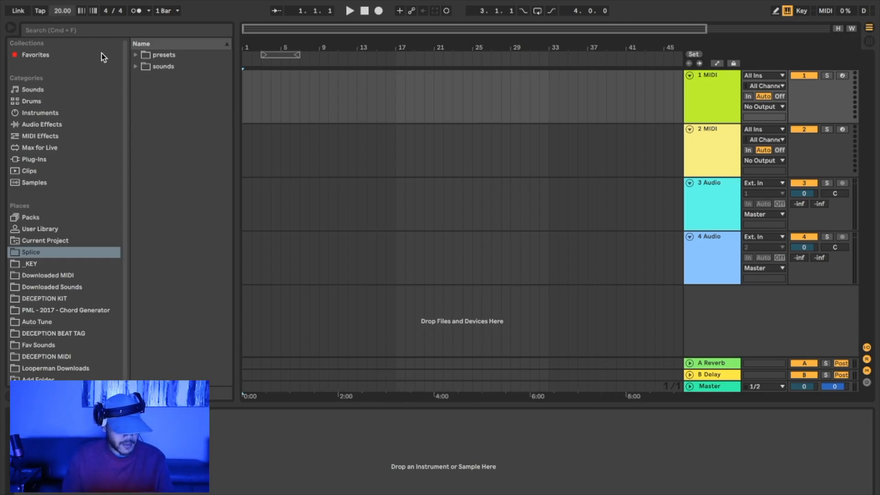
# Set the project tempo to 999 BPM.
pyautogui.click(63, 10)
pyautogui.write('99')
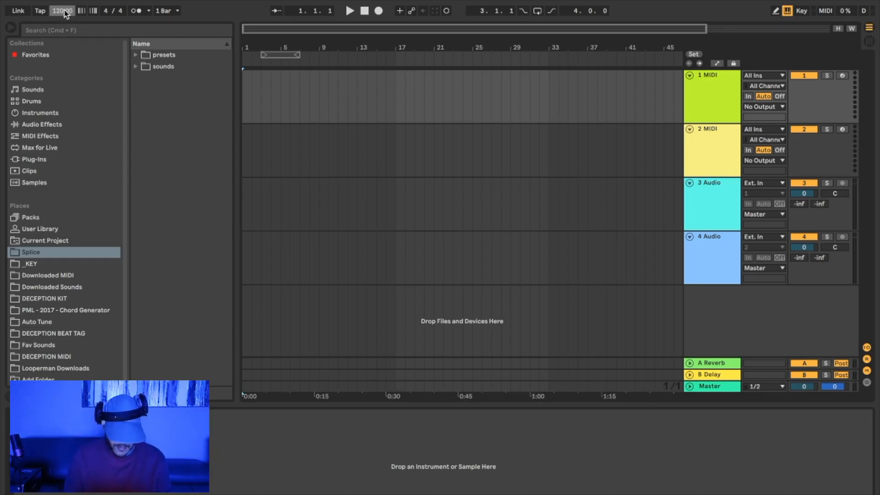
pyautogui.write('9')
pyautogui.press('Return')
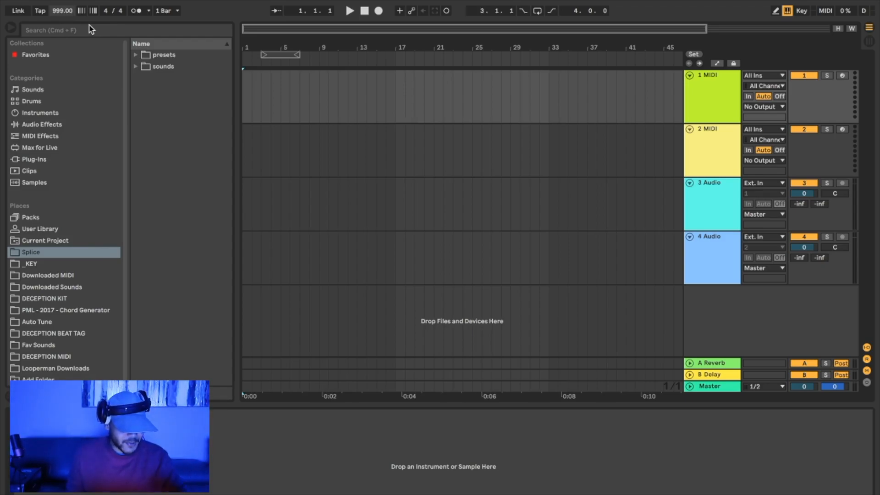
# Turn on the metronome, listen to it at the 999 BPM tempo, and stop playback.
pyautogui.click(134, 12)
pyautogui.press('space')
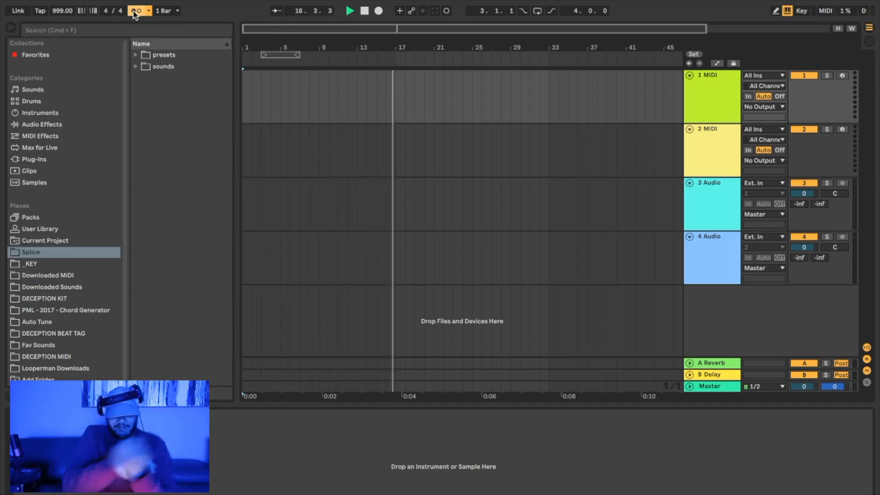
pyautogui.click(364, 12)
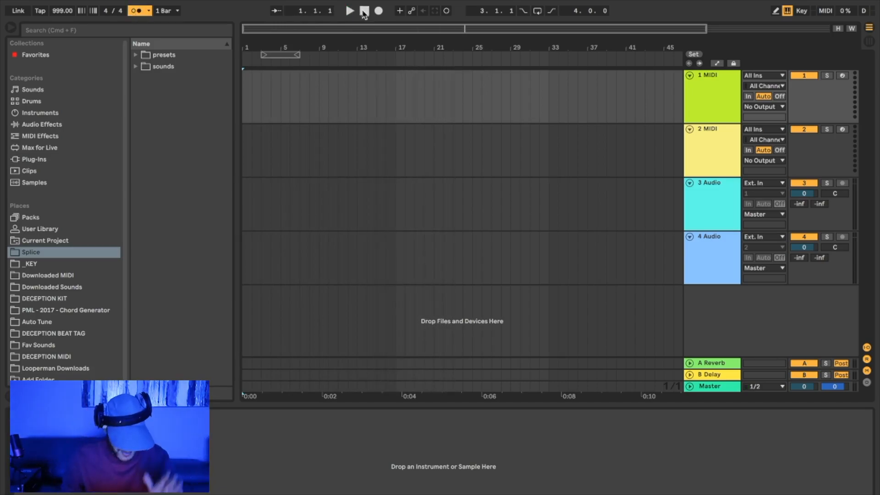
# Set the project tempo to 140 BPM.
pyautogui.click(60, 11)
pyautogui.press('Delete')
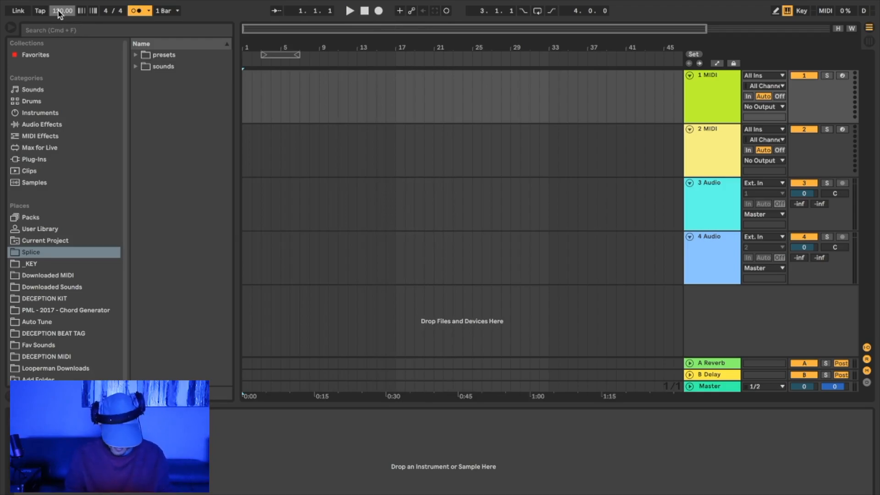
pyautogui.write('70')
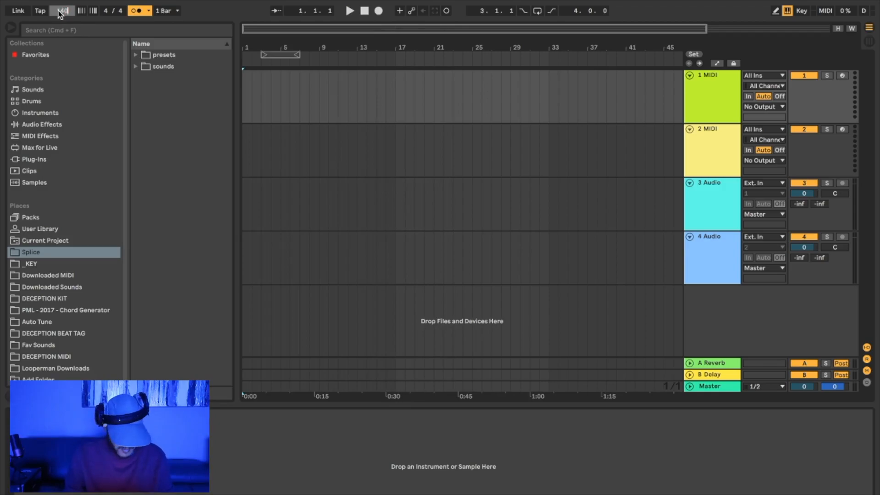
pyautogui.press('Return')
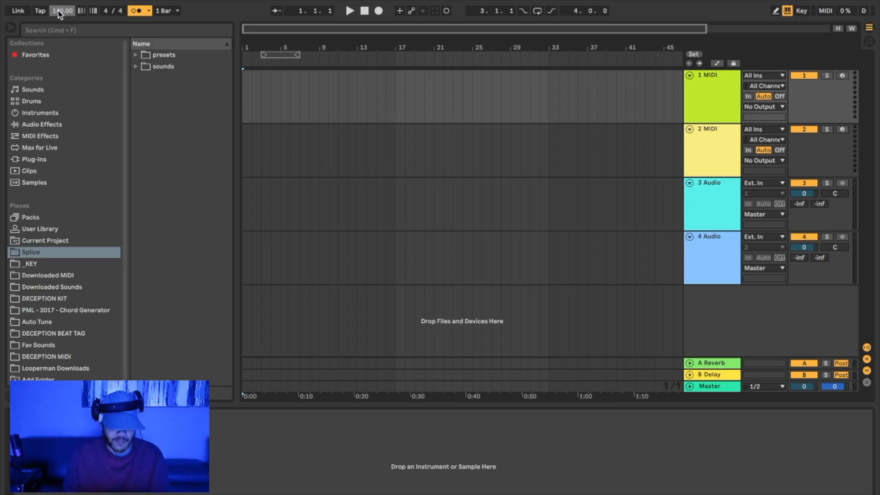
# Toggle the metronome off and on several times, leaving it on.
pyautogui.click(136, 11)
pyautogui.click(136, 11)
pyautogui.click(136, 12)
pyautogui.click(136, 12)
pyautogui.click(136, 11)
pyautogui.click(137, 11)
pyautogui.click(136, 11)
pyautogui.click(136, 12)
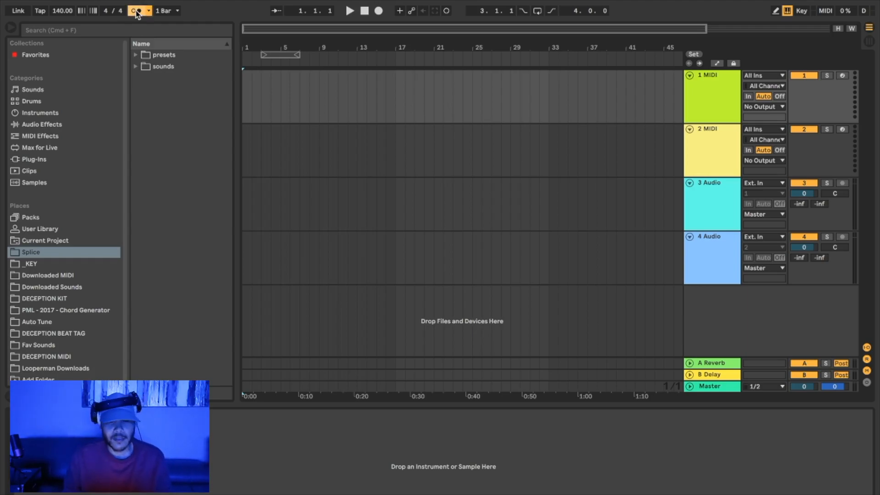
# Play the arrangement with the metronome, switch the metronome off during playback, and stop.
pyautogui.press('space')
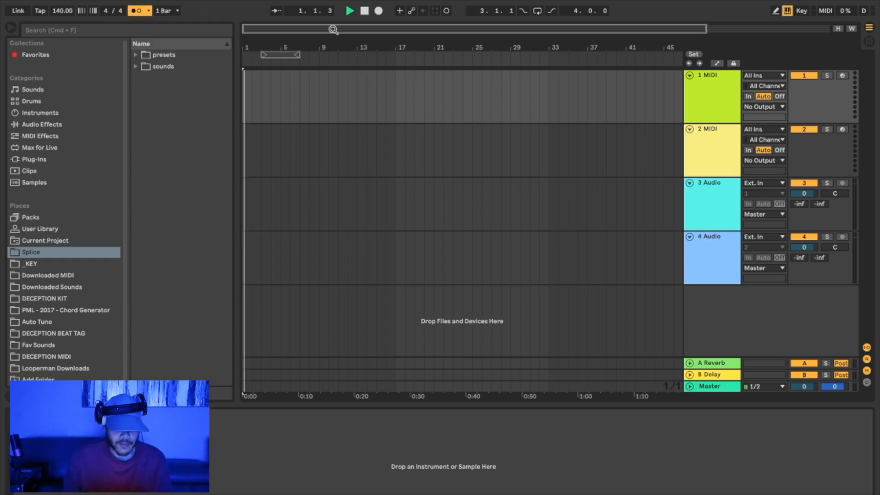
pyautogui.click(137, 12)
pyautogui.click(137, 11)
pyautogui.click(137, 11)
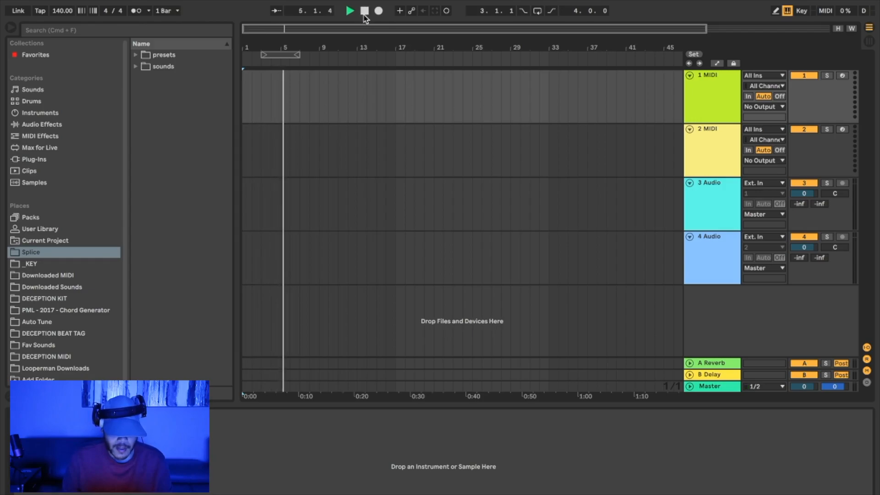
pyautogui.click(364, 13)
pyautogui.click(493, 122)
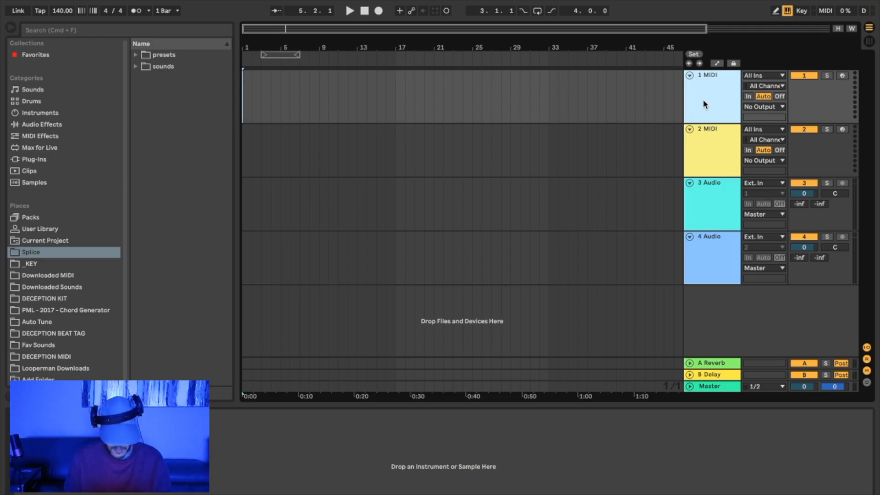
pyautogui.click(703, 208)
pyautogui.click(710, 248)
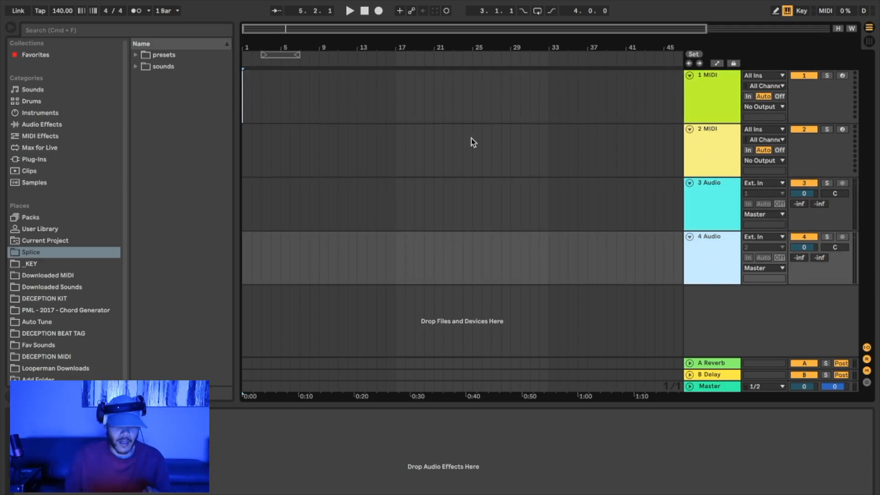
pyautogui.moveTo(68, 4)
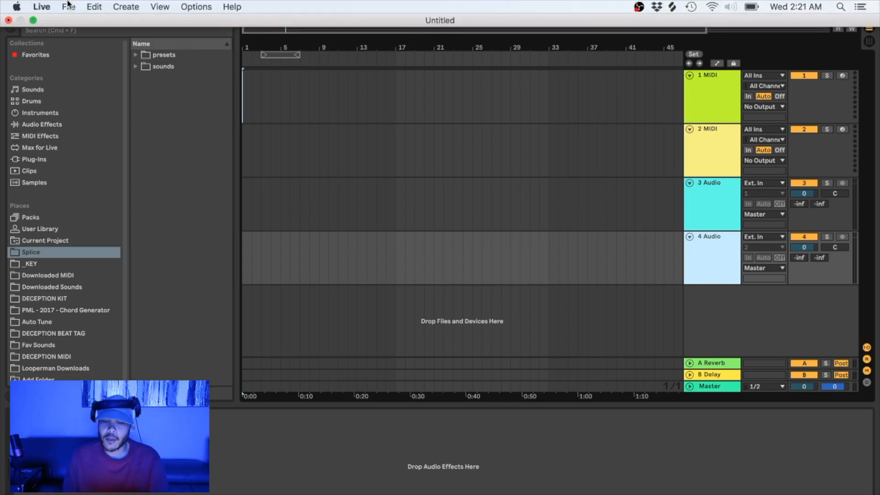
# Insert 17 new MIDI tracks after the first MIDI track.
pyautogui.click(704, 99)
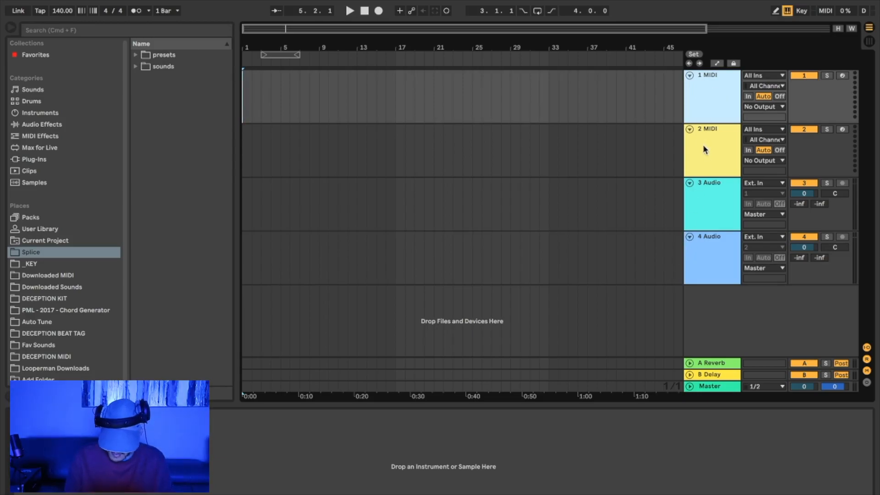
pyautogui.press('super+shift+t')
pyautogui.press('super+shift+t')
pyautogui.press('super+shift+t')
pyautogui.press('super+shift+t')
pyautogui.press('super+shift+t')
pyautogui.press('super+shift+t')
pyautogui.press('super+shift+t')
pyautogui.press('super+shift+t')
pyautogui.press('super+shift+t')
pyautogui.press('super+shift+t')
pyautogui.press('super+shift+t')
pyautogui.press('super+shift+t')
pyautogui.press('super+shift+t')
pyautogui.press('super+shift+t')
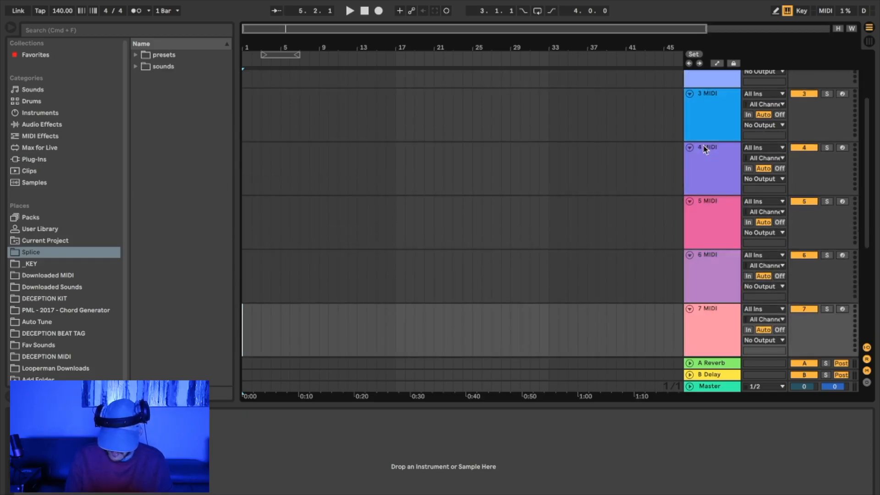
pyautogui.press('super+shift+t')
pyautogui.press('super+shift+t')
pyautogui.press('super+shift+t')
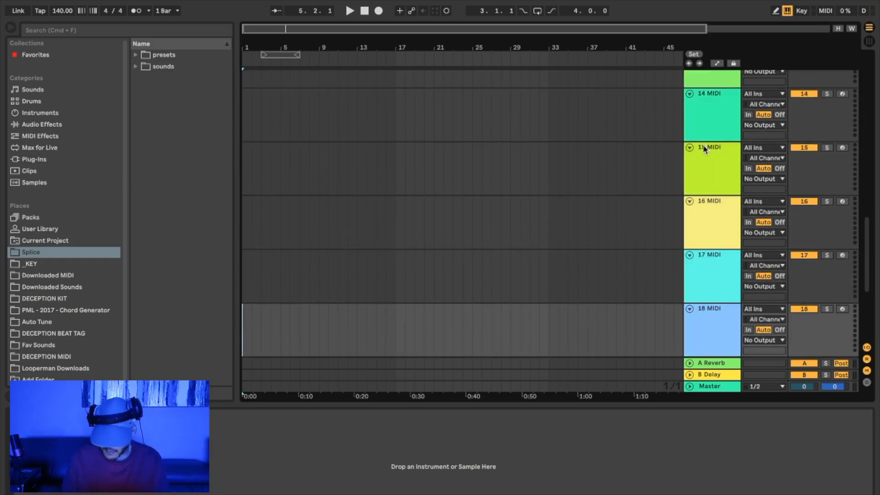
# Undo the insertion of the extra MIDI tracks.
pyautogui.press('super+z')
pyautogui.press('super+z')
pyautogui.press('super+z')
pyautogui.press('super+z')
pyautogui.press('super+z')
pyautogui.press('super+z')
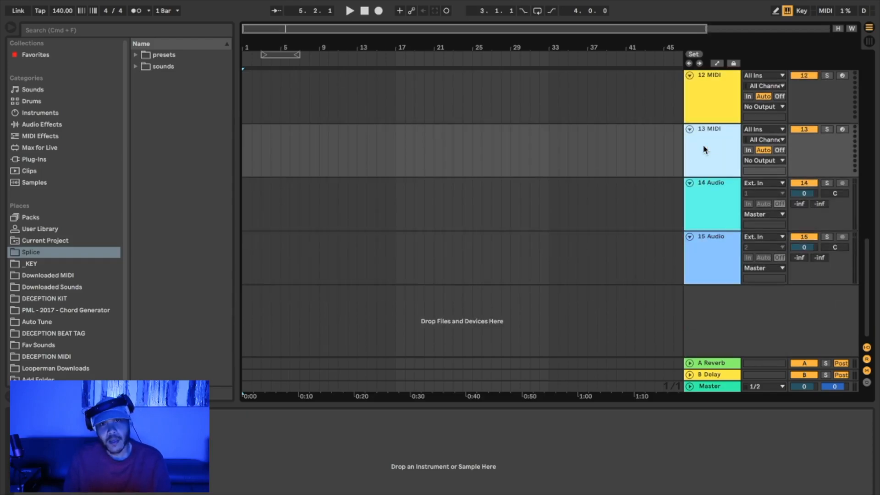
pyautogui.press('super+z')
pyautogui.press('super+z')
pyautogui.press('super+z')
pyautogui.press('super+z')
pyautogui.press('super+z')
pyautogui.press('super+z')
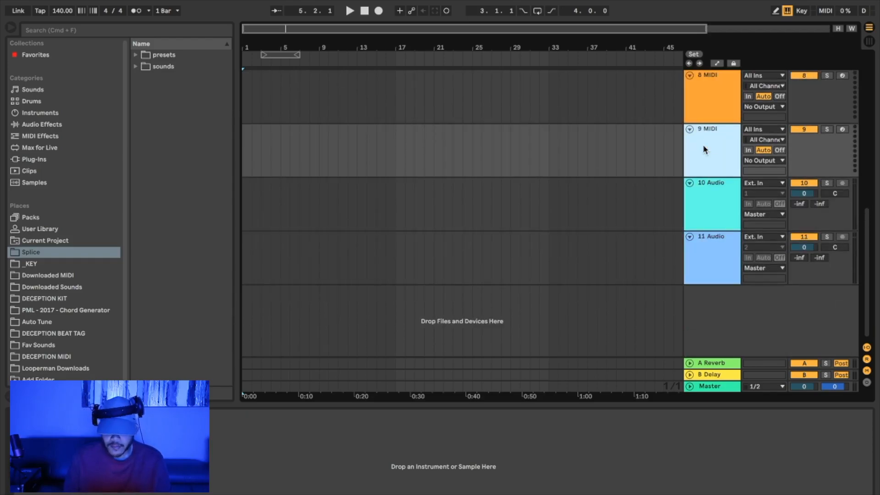
pyautogui.press('super+z')
pyautogui.press('super+z')
pyautogui.press('super+z')
pyautogui.press('super+z')
pyautogui.press('super+z')
pyautogui.press('super+z')
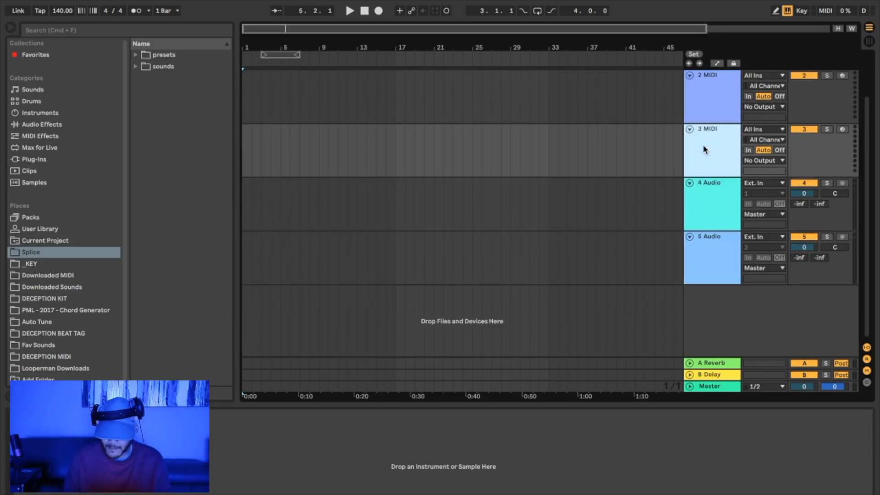
# Insert five new audio tracks after the 3 Audio track.
pyautogui.click(709, 203)
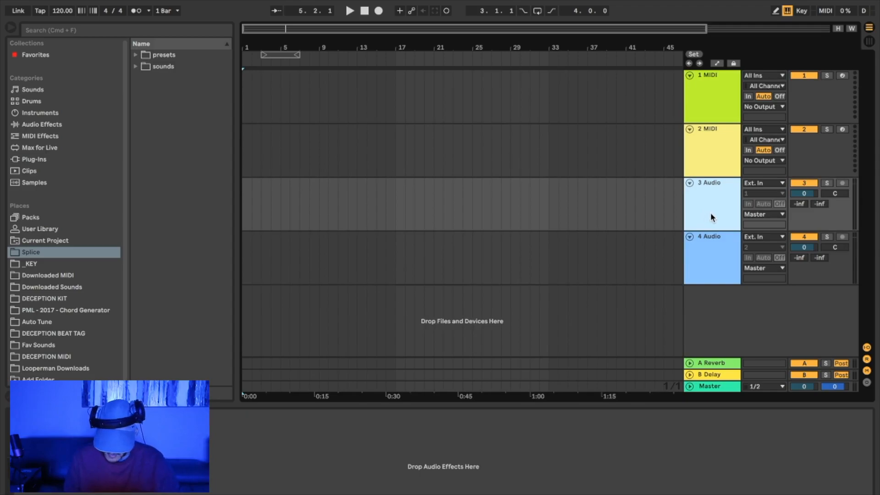
pyautogui.press('super+t')
pyautogui.press('super+t')
pyautogui.press('super+t')
pyautogui.press('super+t')
pyautogui.press('super+t')
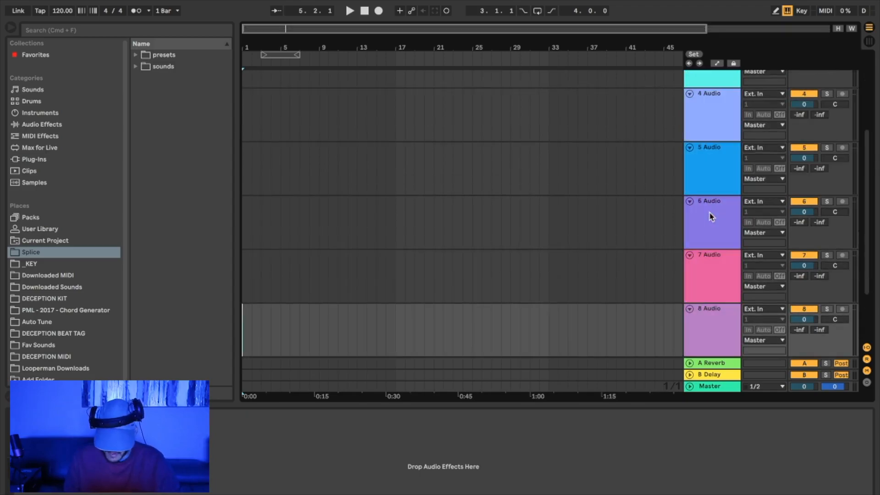
# Undo the insertion of the five extra audio tracks.
pyautogui.press('super+z')
pyautogui.press('super+z')
pyautogui.press('super+z')
pyautogui.press('super+z')
pyautogui.press('super+z')
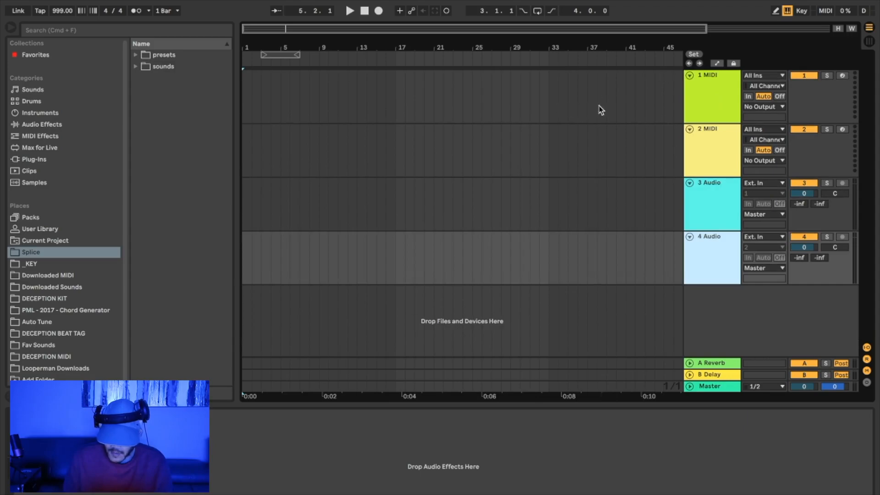
# Look through the browser's saved folders and the list of installed plug-ins.
pyautogui.moveTo(207, 5)
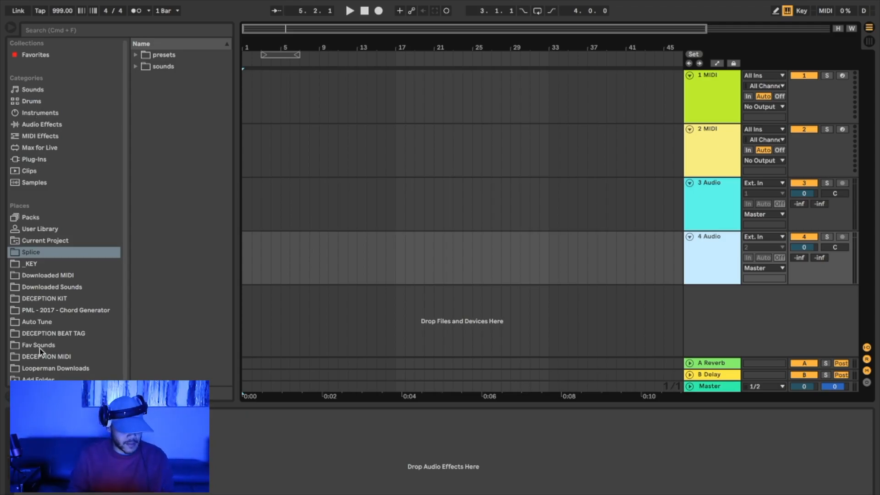
pyautogui.click(37, 266)
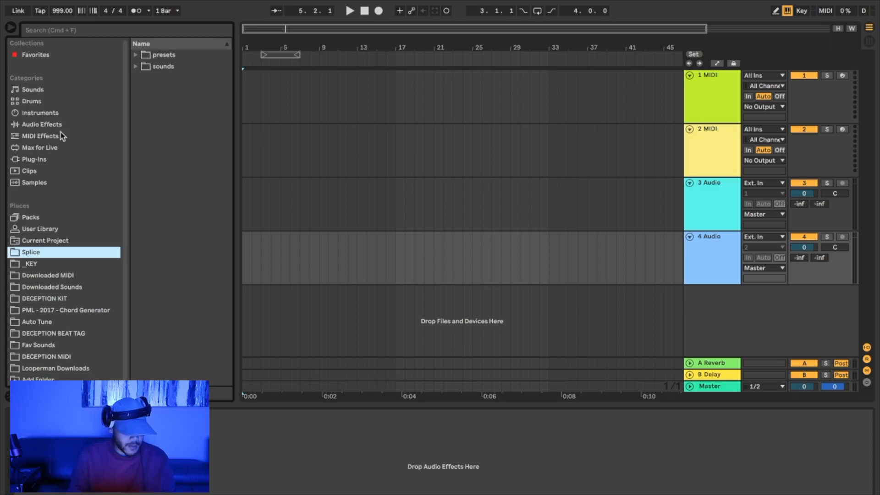
pyautogui.click(40, 161)
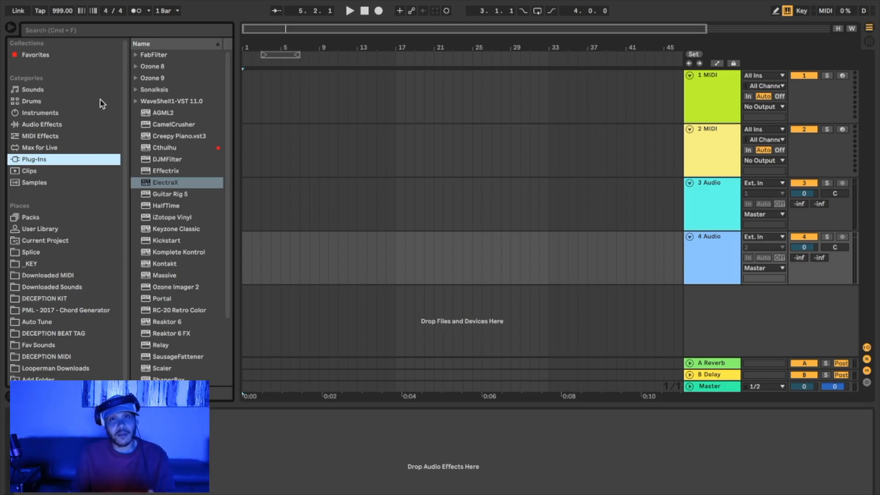
pyautogui.scroll(-1, 102, 103)
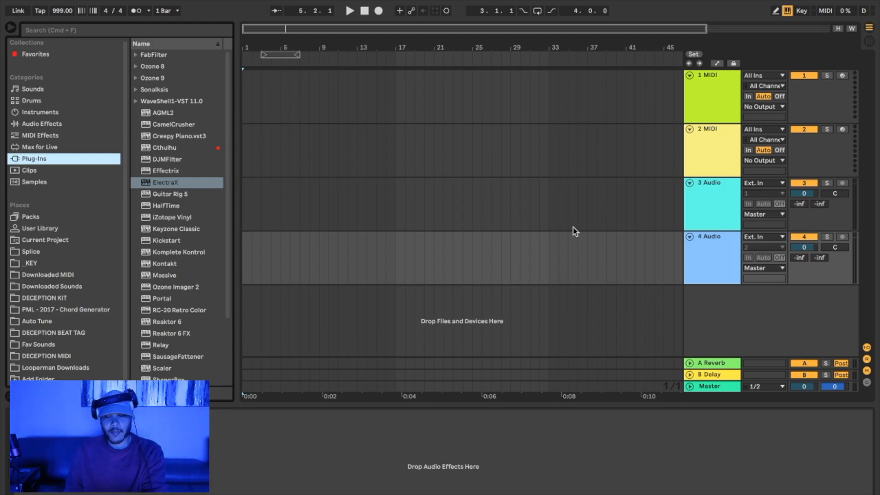
# Load the Simpler instrument onto the 1 MIDI track.
pyautogui.click(704, 86)
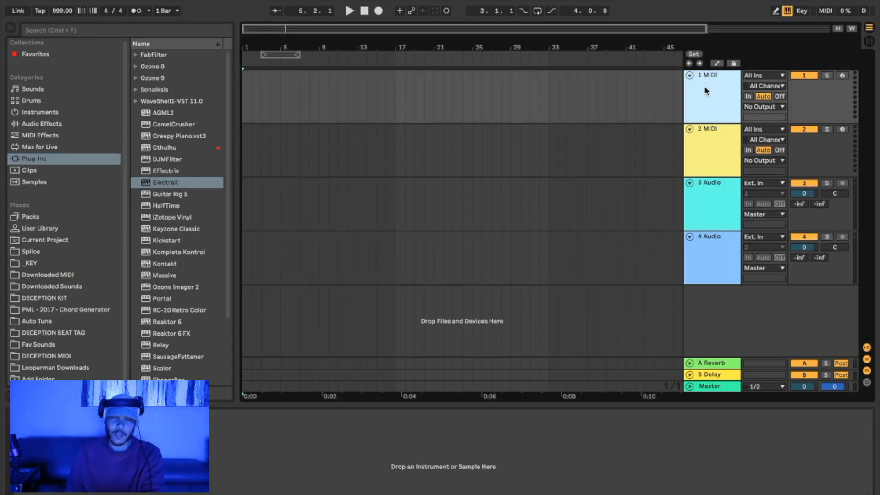
pyautogui.click(48, 112)
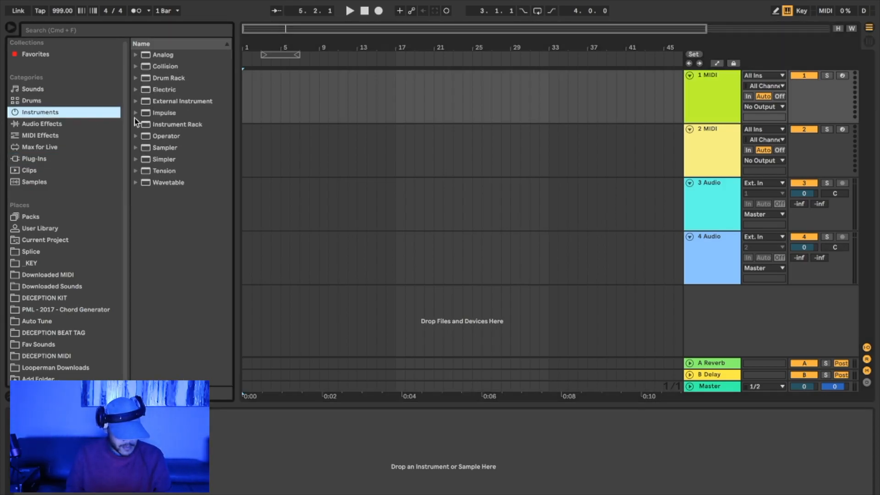
pyautogui.click(142, 161)
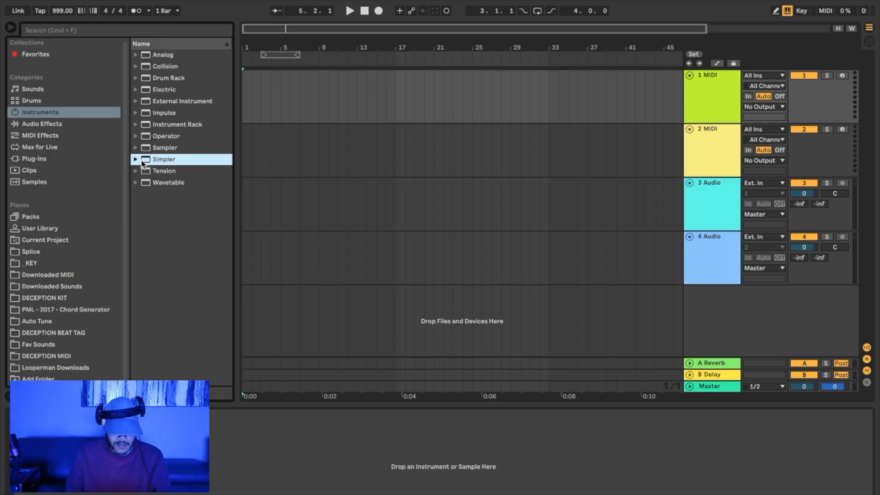
pyautogui.moveTo(143, 164); pyautogui.dragTo(315, 96)
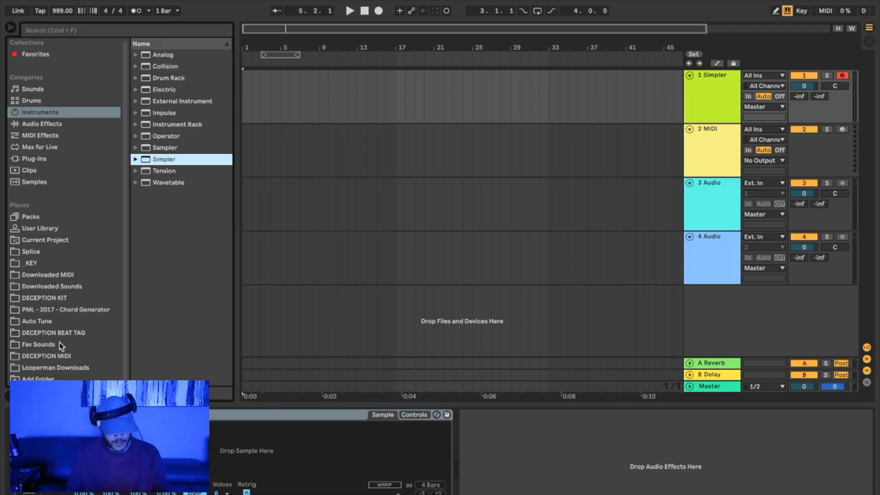
# Open the Fav Sounds folder in the browser and audition its samples one after another.
pyautogui.click(45, 348)
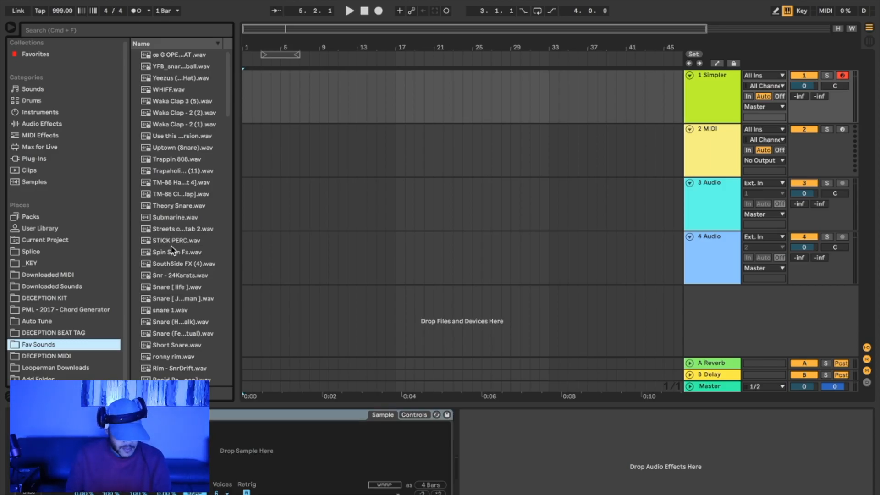
pyautogui.click(183, 54)
pyautogui.press('Down')
pyautogui.press('Down')
pyautogui.press('Down')
pyautogui.press('Down')
pyautogui.press('Down')
pyautogui.press('Down')
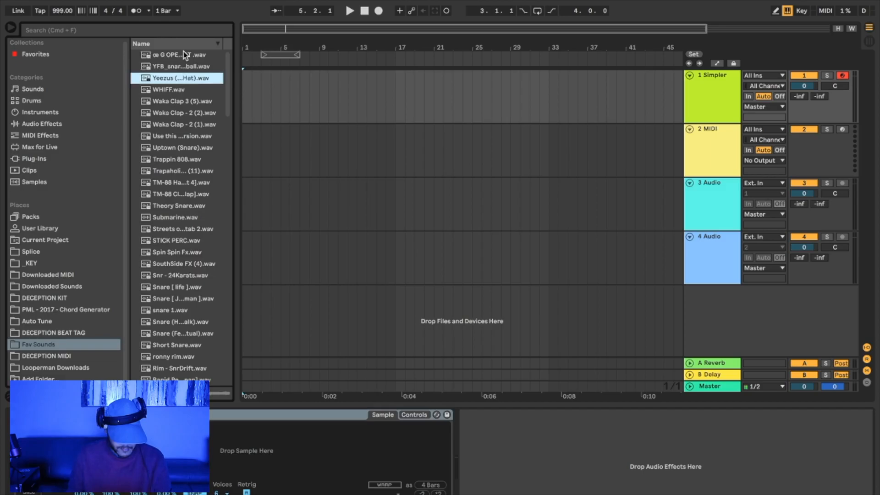
pyautogui.press('Down')
pyautogui.press('Down')
pyautogui.press('Down')
pyautogui.press('Down')
pyautogui.press('Down')
pyautogui.press('Down')
pyautogui.press('Down')
pyautogui.press('Down')
pyautogui.press('Down')
pyautogui.press('Down')
pyautogui.press('Down')
pyautogui.press('Down')
pyautogui.press('Down')
pyautogui.press('Down')
pyautogui.press('Down')
pyautogui.press('Down')
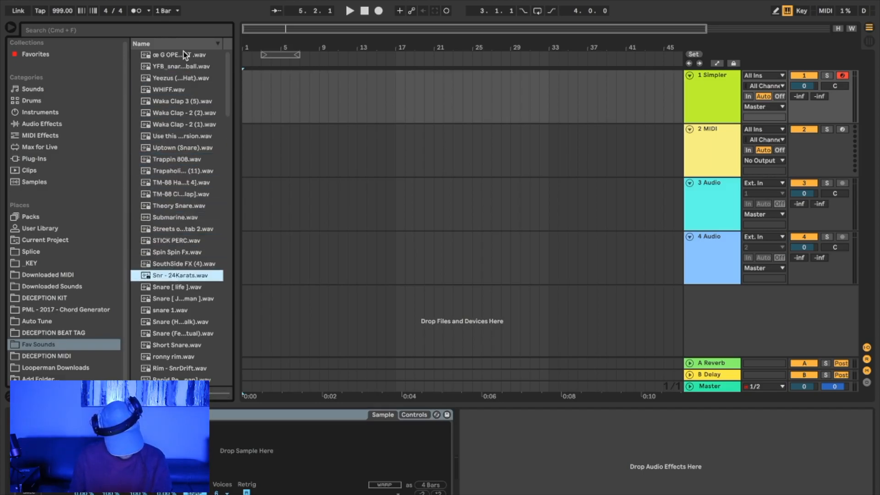
# Search Fav Sounds for "kick", audition the results and load (Kick) ManDown.wav into Simpler on track 1.
pyautogui.click(73, 30)
pyautogui.write('kick')
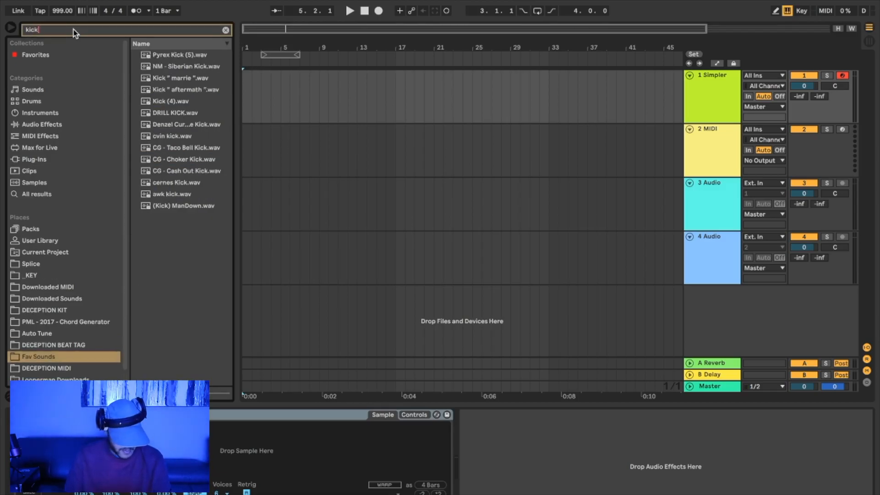
pyautogui.click(161, 57)
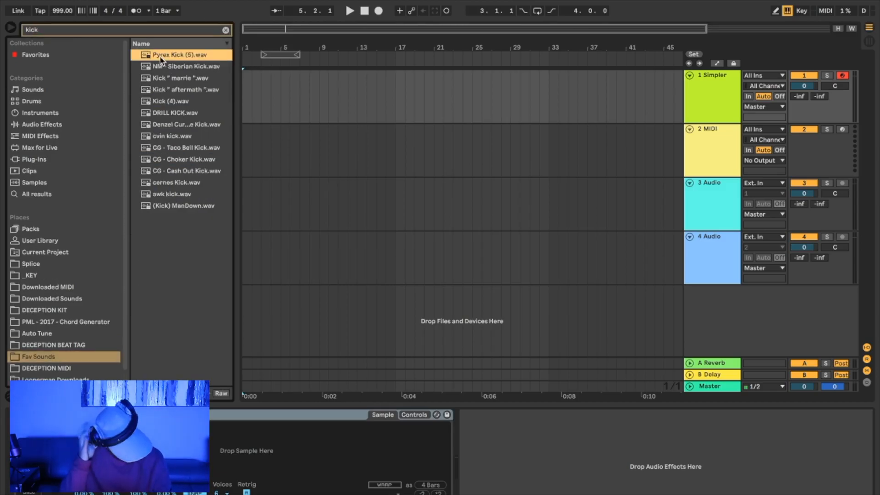
pyautogui.press('Down')
pyautogui.press('Down')
pyautogui.press('Down')
pyautogui.press('Down')
pyautogui.press('Down')
pyautogui.press('Down')
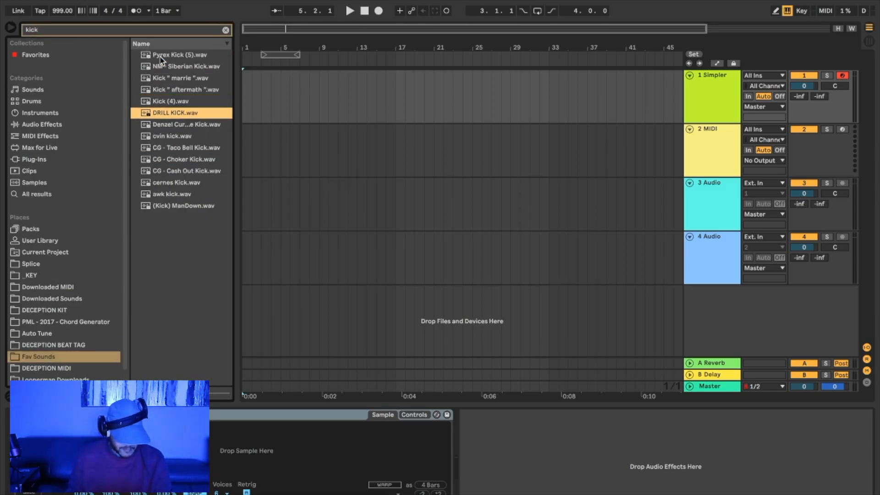
pyautogui.press('Down')
pyautogui.press('Down')
pyautogui.press('Down')
pyautogui.press('Down')
pyautogui.press('Down')
pyautogui.press('Down')
pyautogui.press('Down')
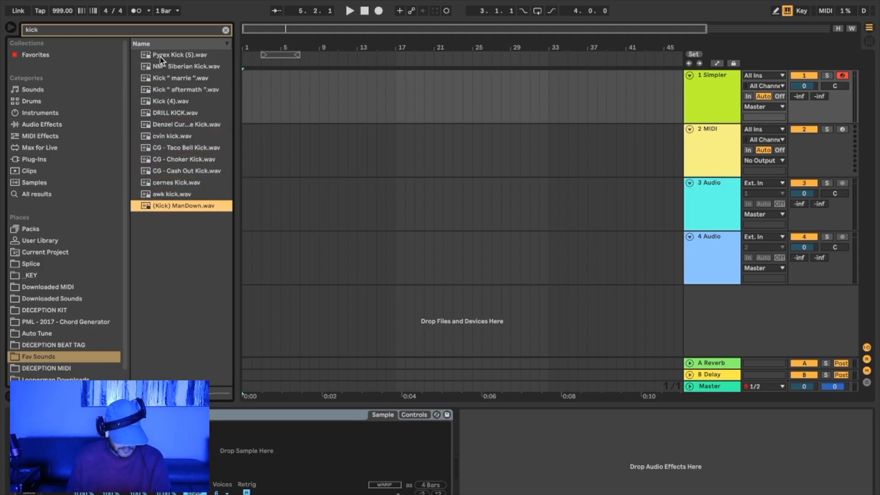
pyautogui.press('Up')
pyautogui.press('Down')
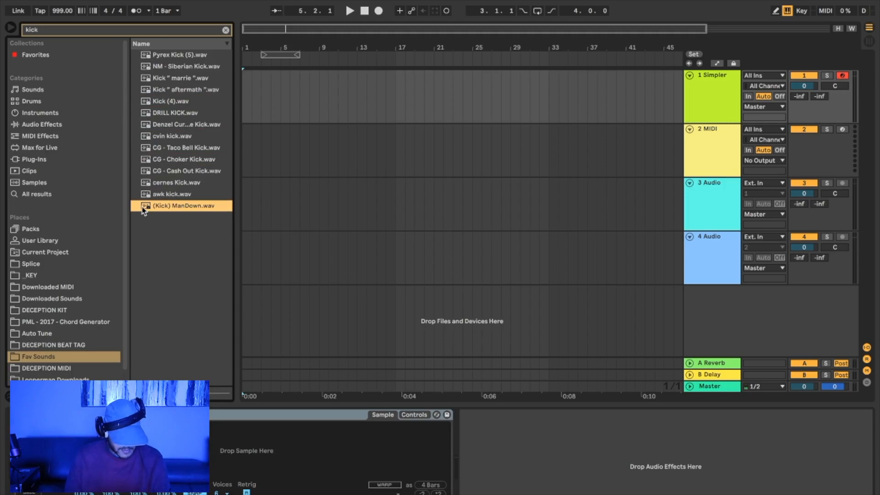
pyautogui.press('Return')
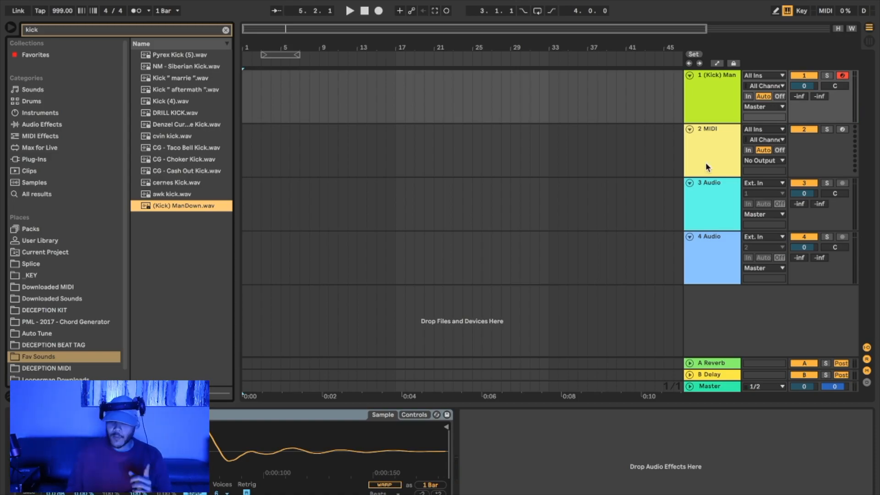
# Toggle the computer MIDI keyboard off and back on, and play the kick with it.
pyautogui.click(786, 12)
pyautogui.click(787, 12)
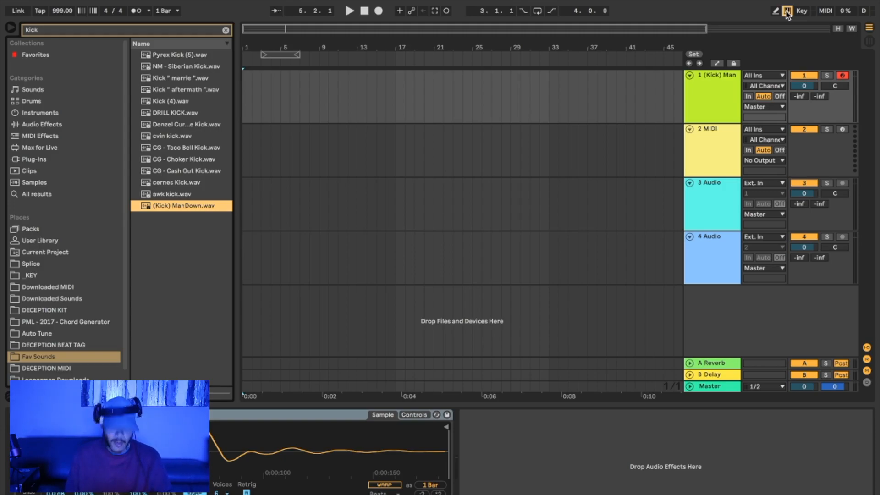
pyautogui.press('a')
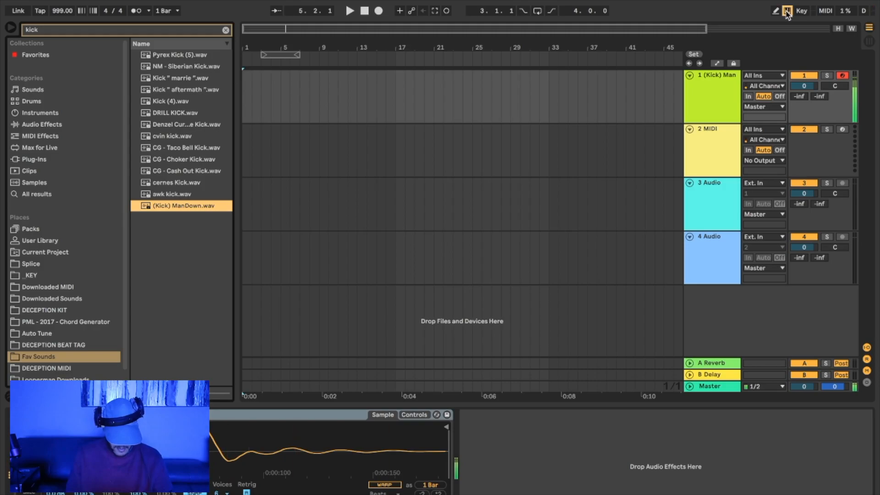
# Set the song tempo to 140 BPM and turn on the metronome.
pyautogui.click(62, 10)
pyautogui.press('Delete')
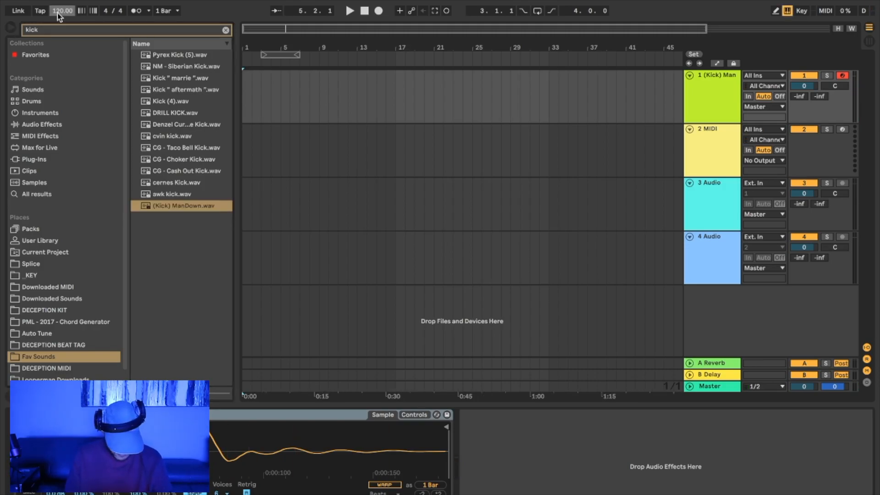
pyautogui.write('140')
pyautogui.press('Return')
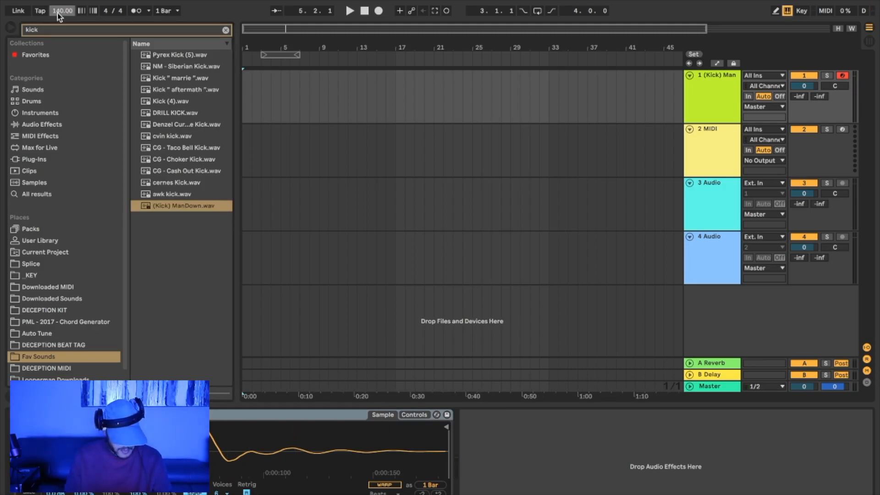
pyautogui.click(137, 12)
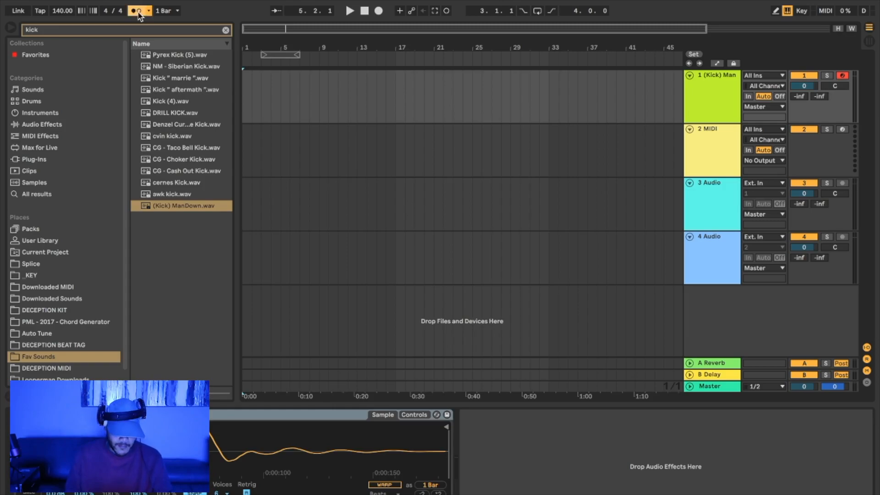
# Set the record quantization to Sixteenth-Note Quantization.
pyautogui.moveTo(66, 4)
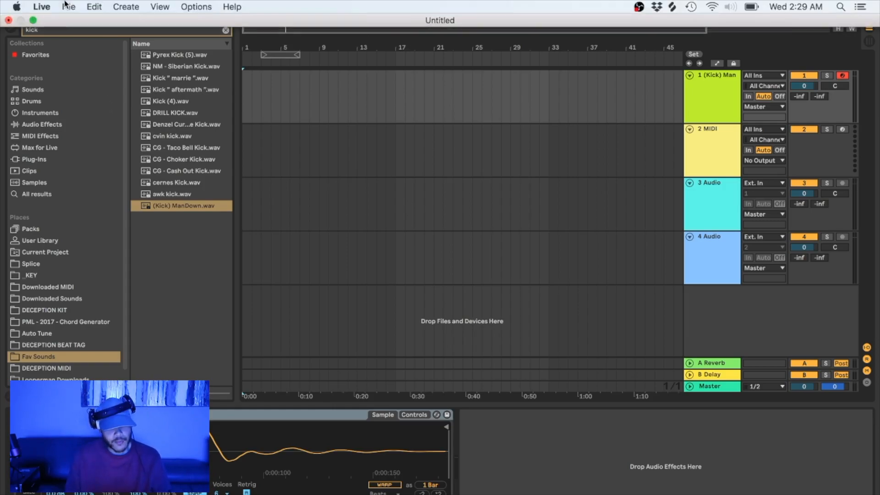
pyautogui.click(97, 6)
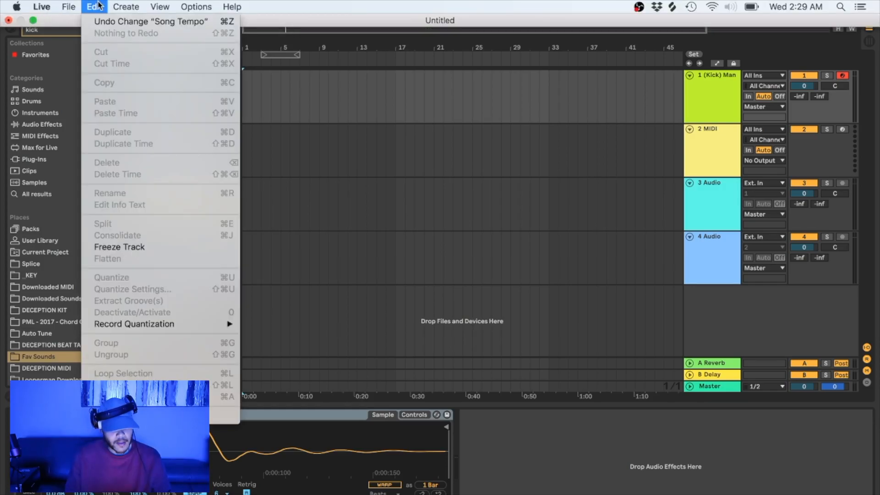
pyautogui.moveTo(136, 326)
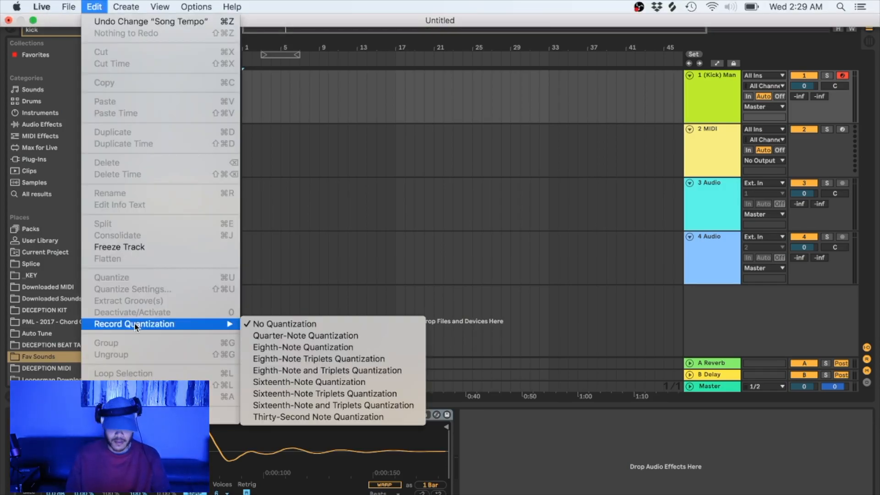
pyautogui.click(337, 387)
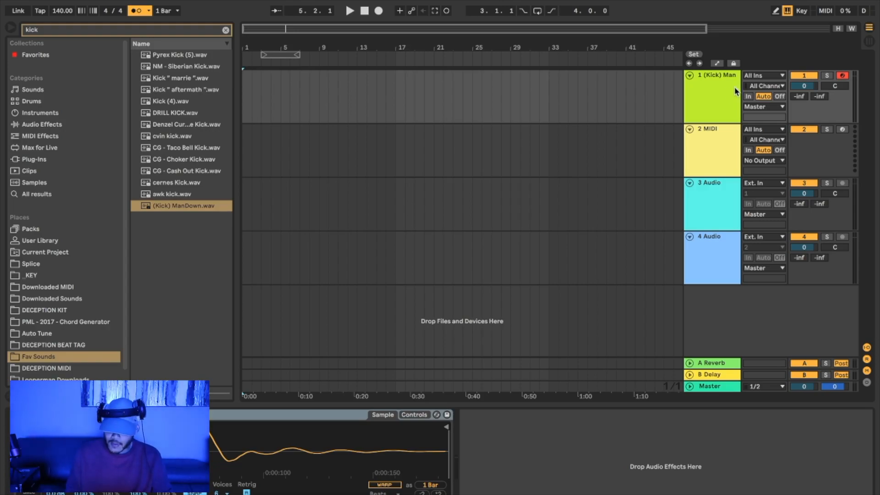
# With the kick track armed, record a kick pattern of about four bars starting at bar 1.
pyautogui.click(842, 77)
pyautogui.click(842, 76)
pyautogui.click(843, 76)
pyautogui.click(843, 76)
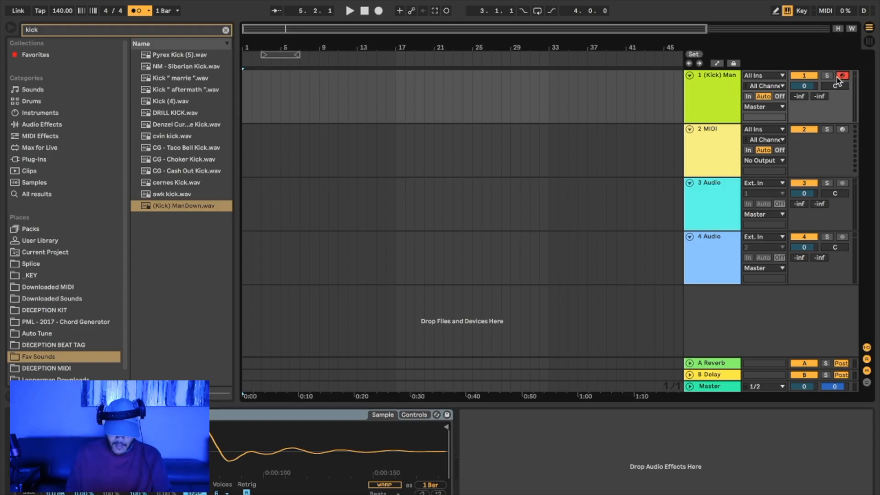
pyautogui.press('space')
pyautogui.click(378, 11)
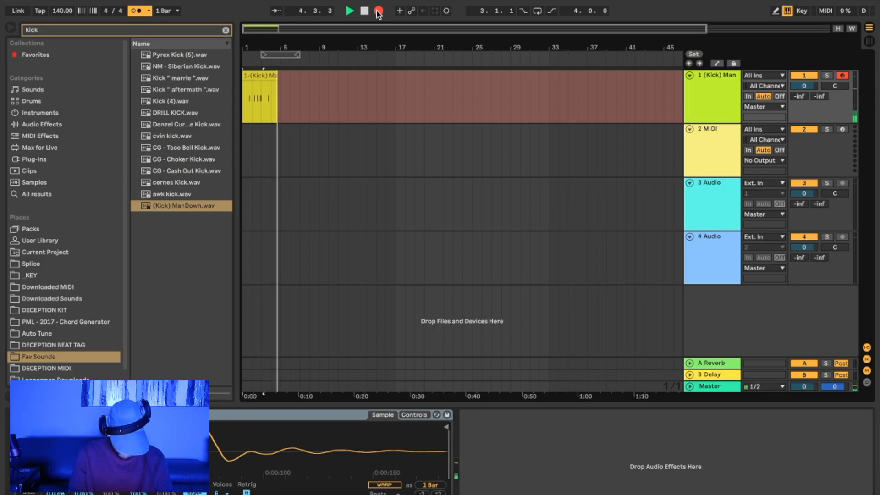
pyautogui.press('space')
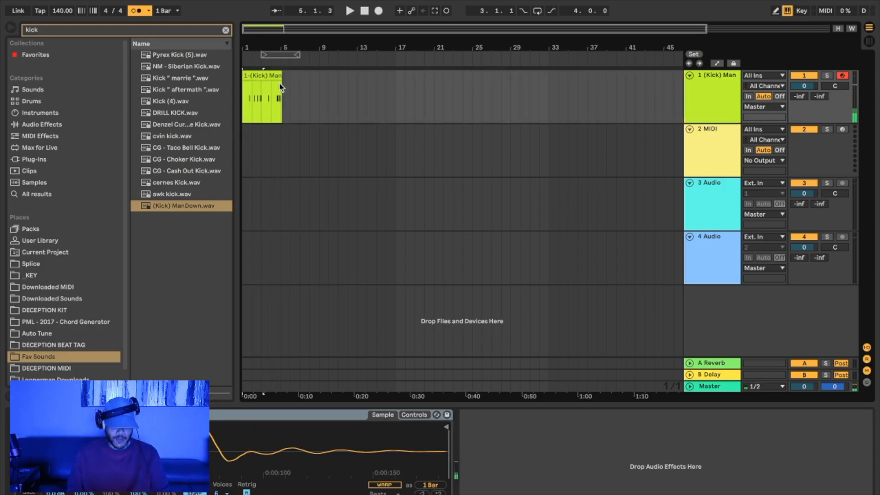
# Trim the recorded kick clip to four bars, play from its end and set the loop range to the clip.
pyautogui.click(261, 82)
pyautogui.click(258, 76)
pyautogui.press('space')
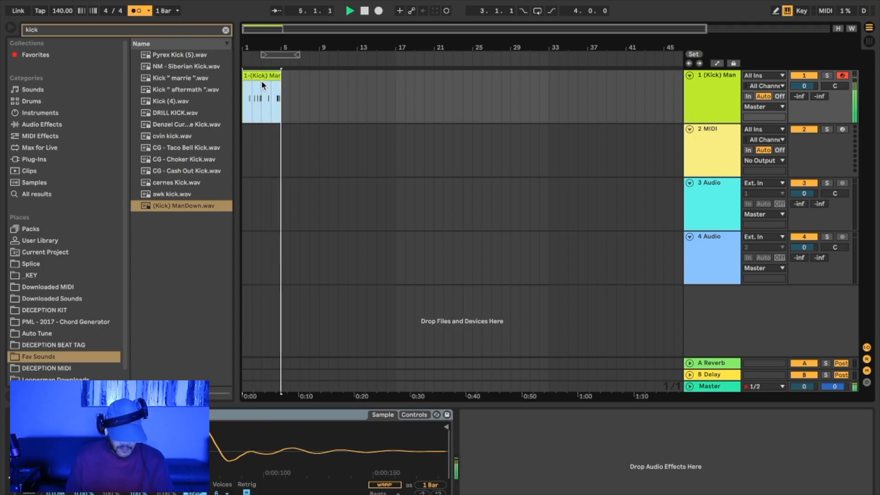
pyautogui.press('space')
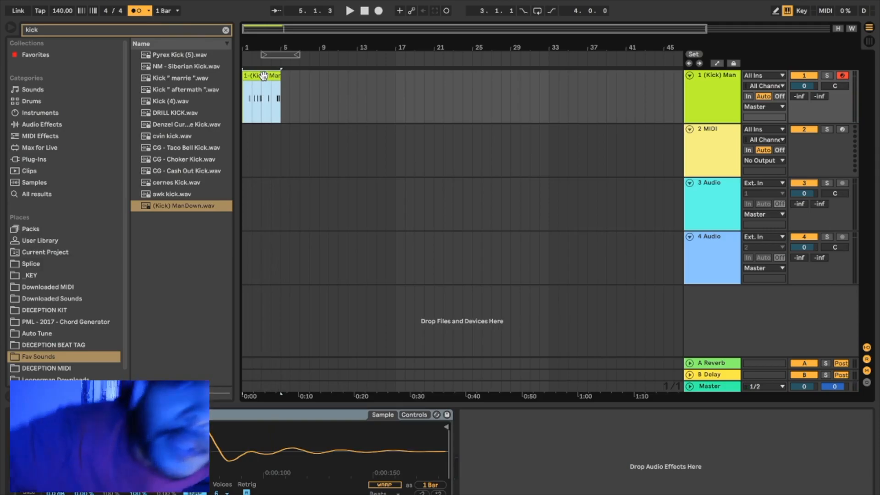
# Arm the 2 MIDI track for recording and load the Simpler instrument onto it.
pyautogui.click(706, 94)
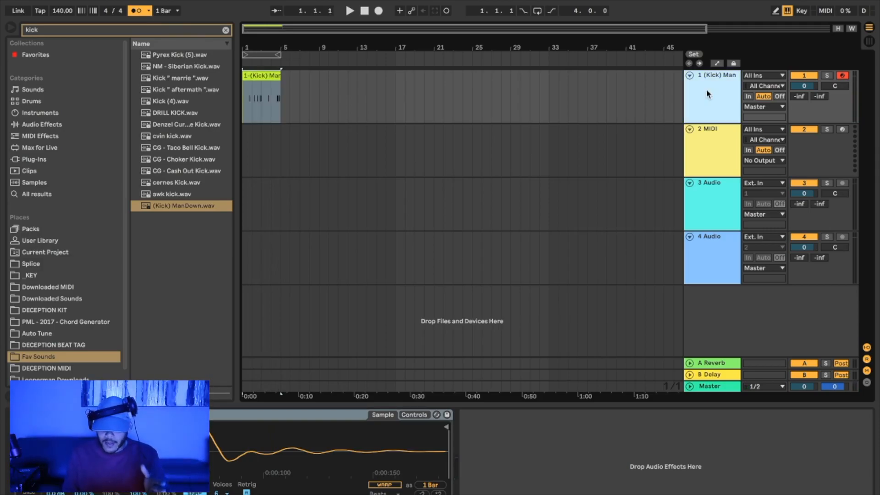
pyautogui.click(714, 133)
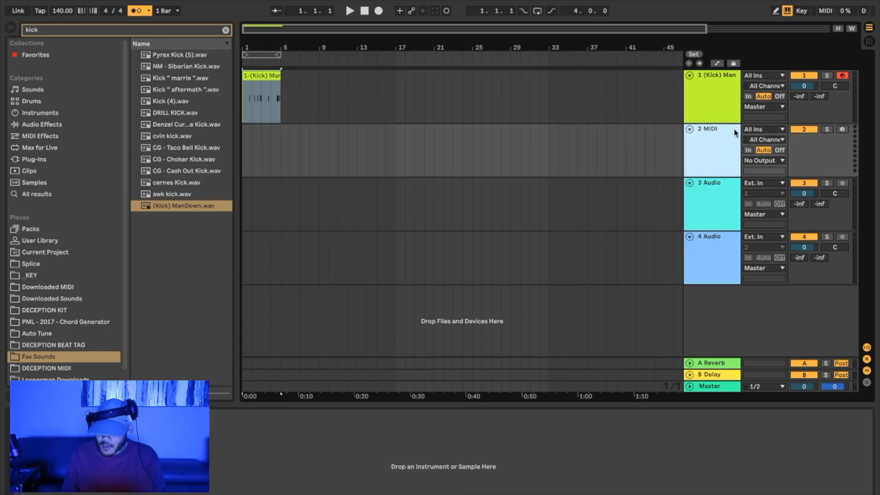
pyautogui.click(843, 129)
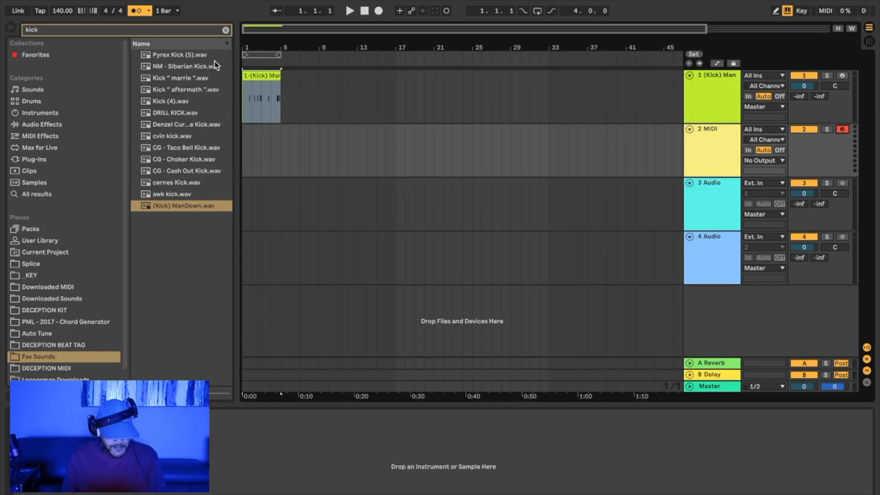
pyautogui.click(225, 31)
pyautogui.click(32, 113)
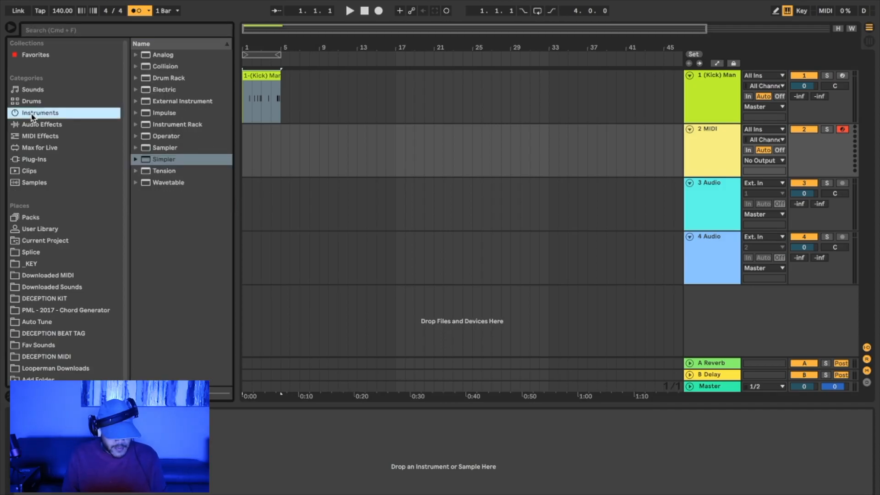
pyautogui.moveTo(149, 158); pyautogui.dragTo(317, 165)
# Search Fav Sounds for "snare", audition the results and load nm - paralyze snare.wav into Simpler on track 2.
pyautogui.scroll(-1, 62, 299)
pyautogui.click(41, 349)
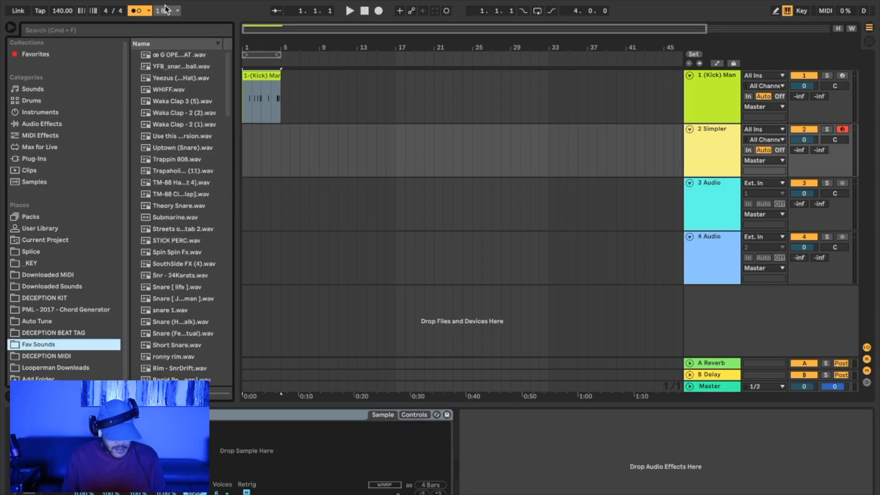
pyautogui.click(126, 31)
pyautogui.write('snare')
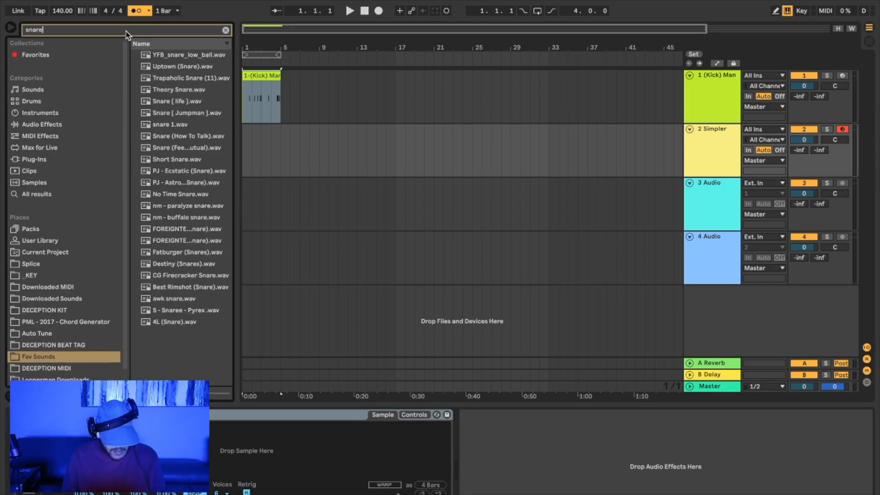
pyautogui.press('Down')
pyautogui.press('Down')
pyautogui.press('Down')
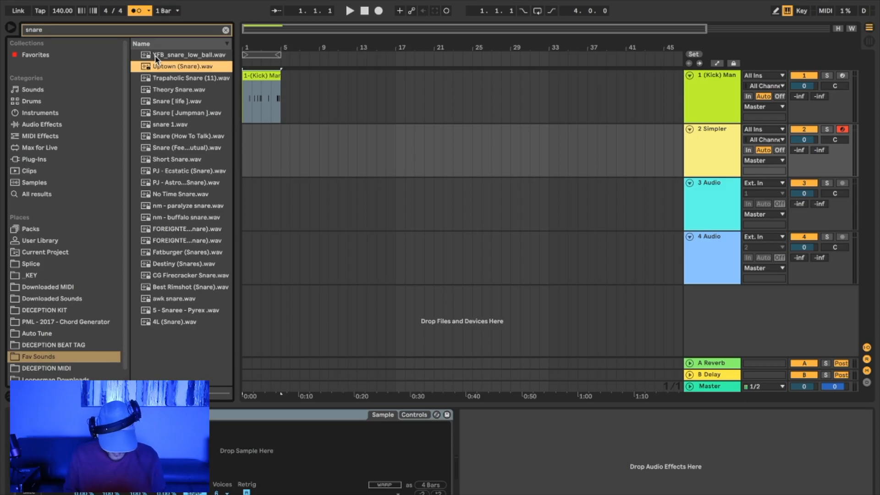
pyautogui.press('Down')
pyautogui.press('Down')
pyautogui.press('Down')
pyautogui.press('Down')
pyautogui.press('Down')
pyautogui.press('Down')
pyautogui.press('Down')
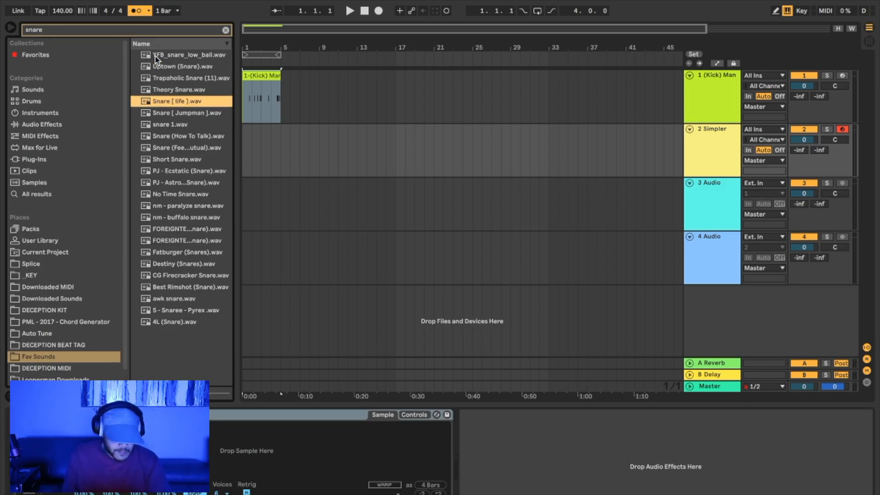
pyautogui.press('Down')
pyautogui.press('Down')
pyautogui.press('Down')
pyautogui.press('Down')
pyautogui.press('Down')
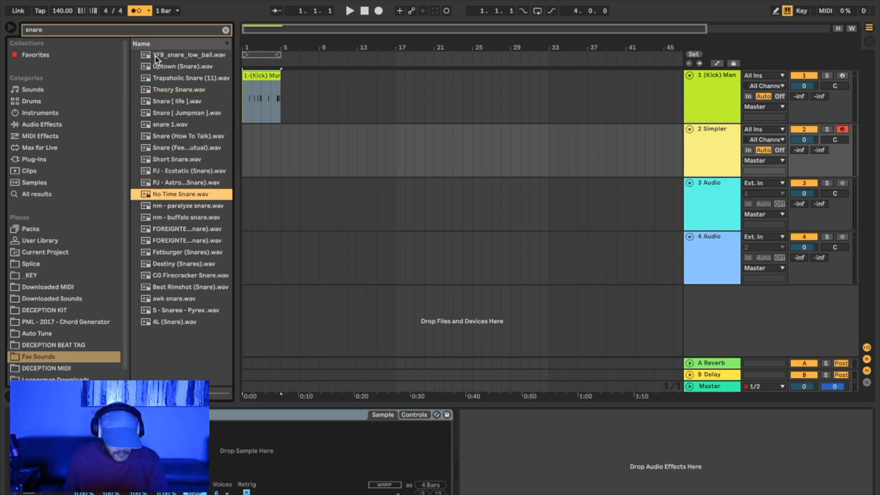
pyautogui.press('Up')
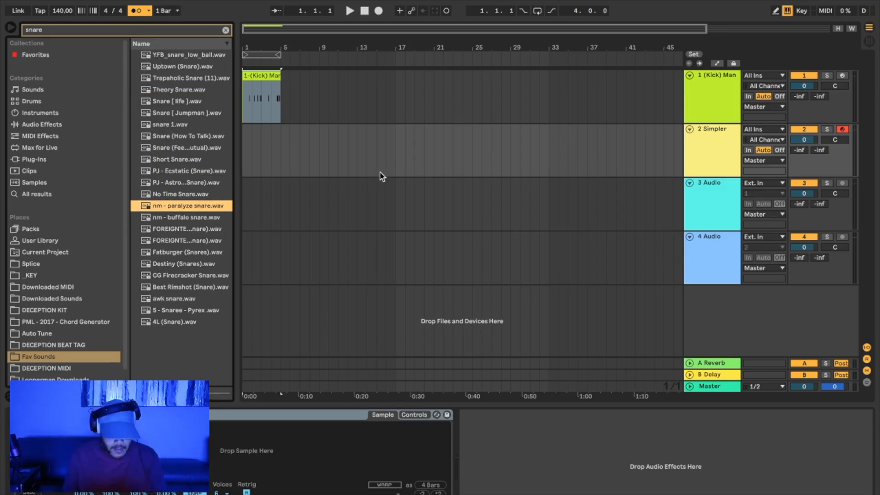
pyautogui.press('Return')
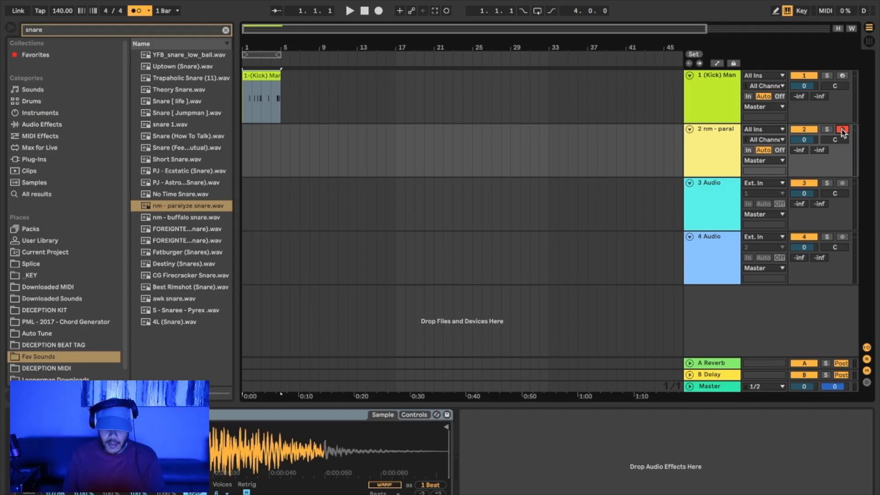
# Record a snare pattern on track 2 from bar 1 and extend the recorded clip to four bars.
pyautogui.click(379, 11)
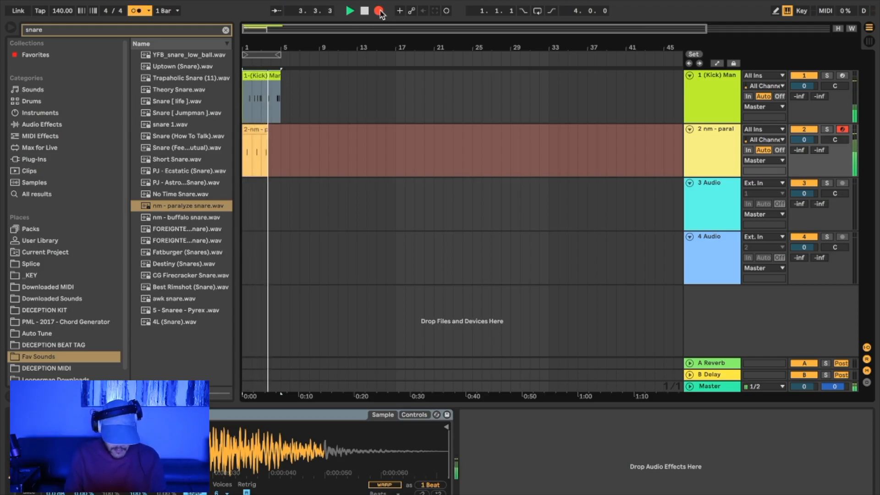
pyautogui.press('space')
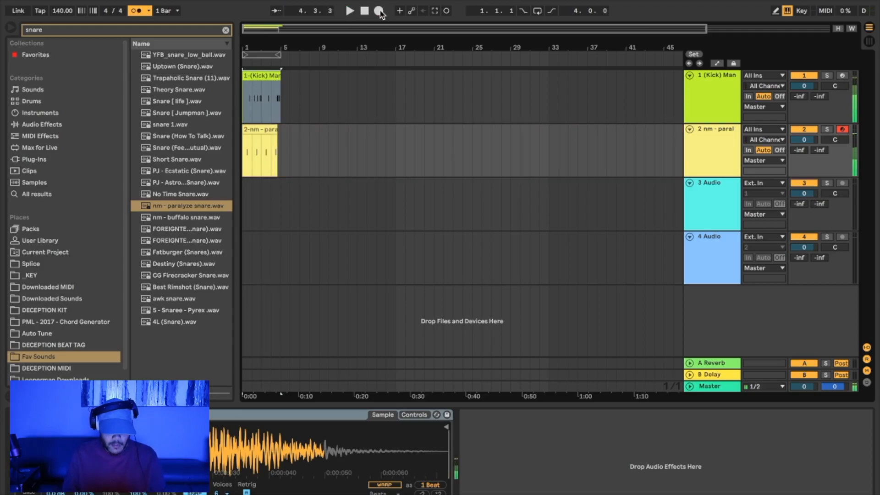
pyautogui.click(281, 129)
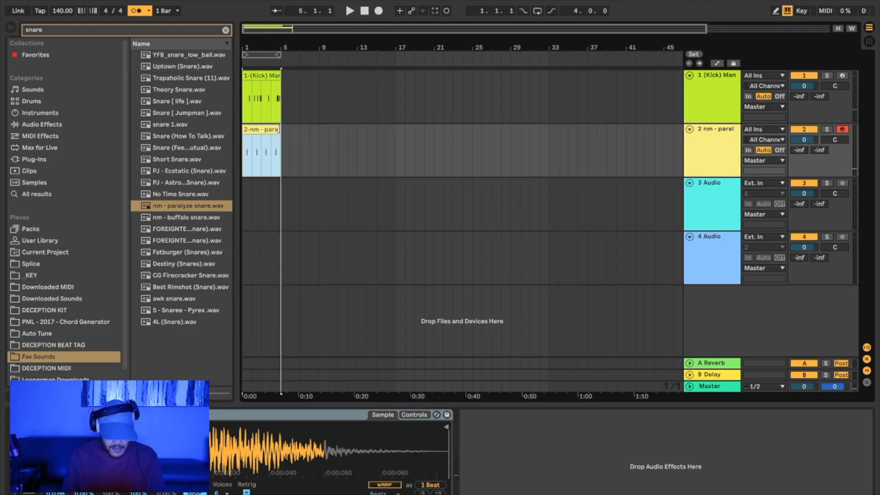
# Turn off the metronome and play the kick and snare patterns with looping enabled over the four bars.
pyautogui.click(138, 13)
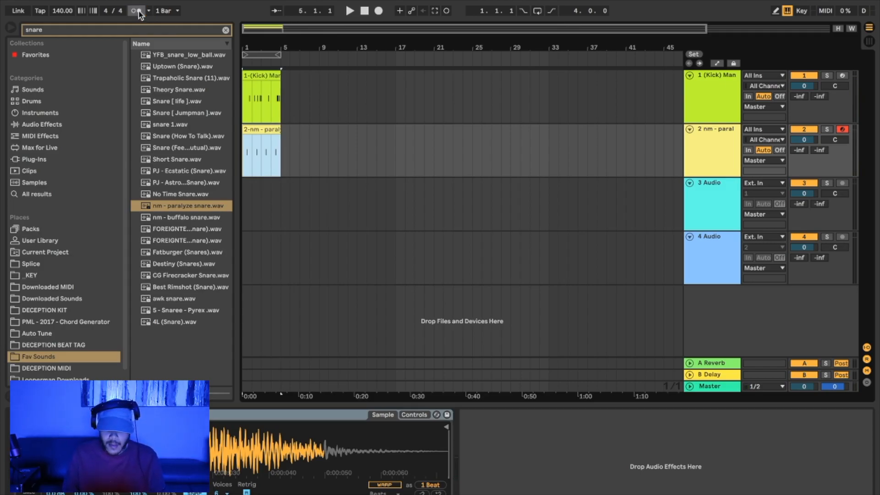
pyautogui.moveTo(264, 51); pyautogui.dragTo(280, 64)
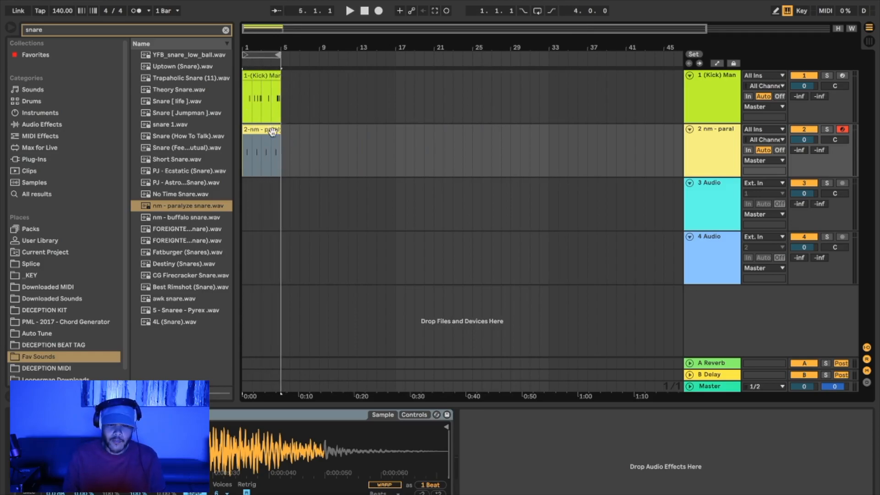
pyautogui.click(537, 11)
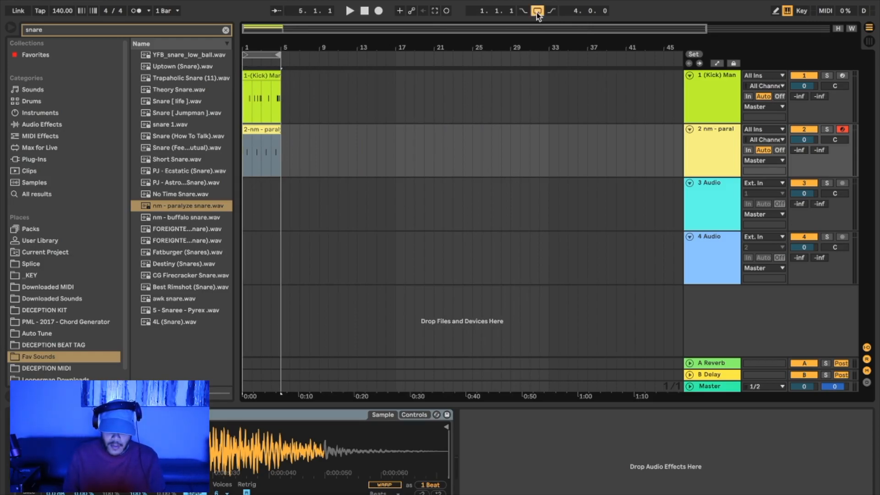
pyautogui.press('space')
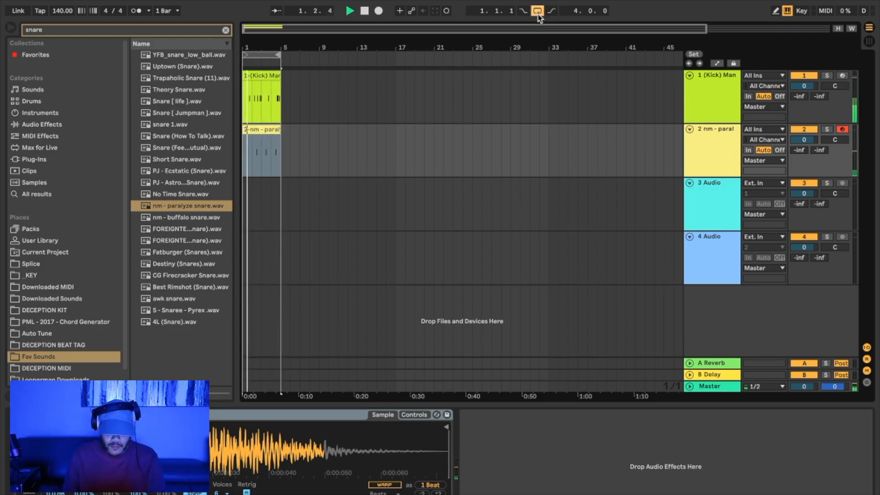
pyautogui.press('space')
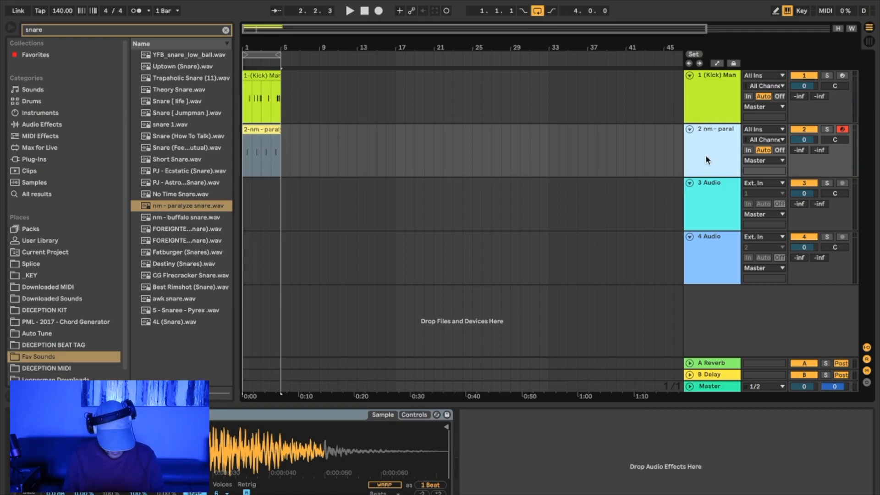
# Insert a new MIDI track below the snare track, arm it for recording and load the Simpler instrument onto it.
pyautogui.hotkey('ctrl', 'shift', 't')
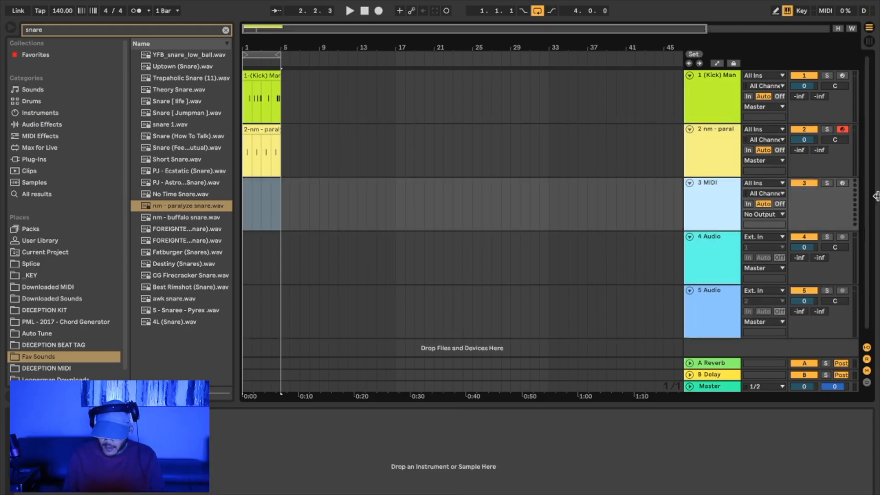
pyautogui.click(842, 183)
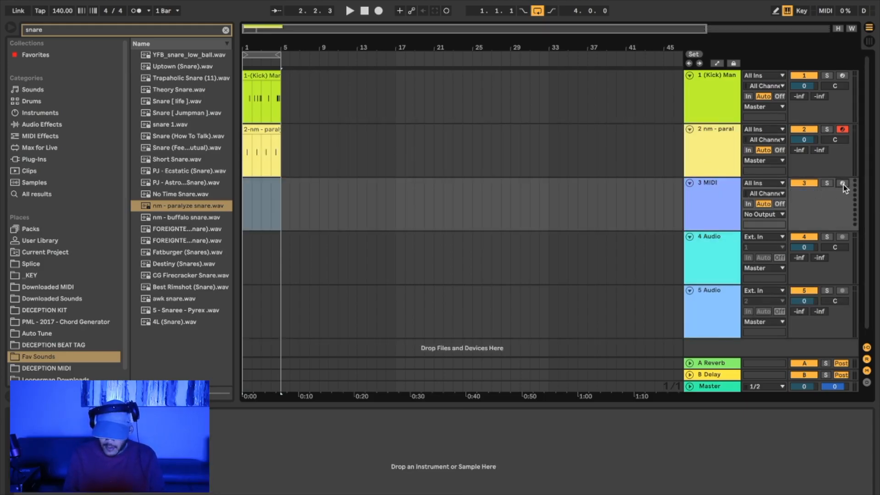
pyautogui.click(225, 31)
pyautogui.click(40, 102)
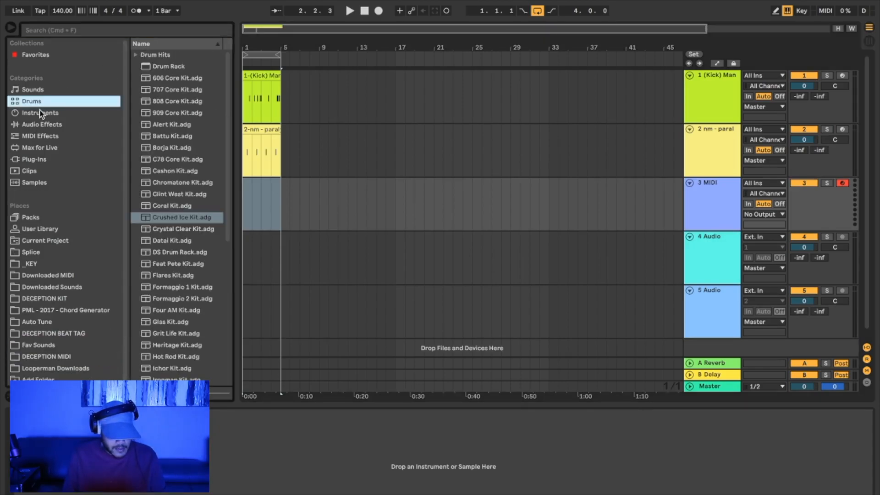
pyautogui.click(40, 114)
pyautogui.moveTo(154, 159); pyautogui.dragTo(304, 221)
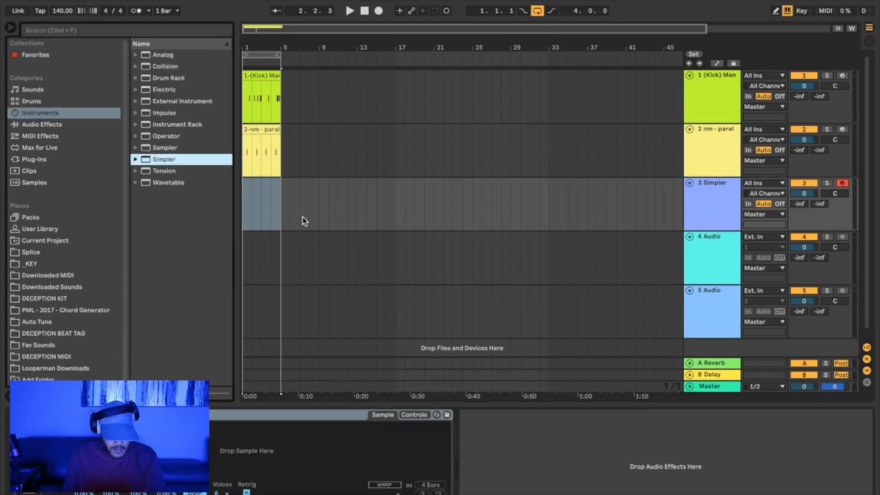
# Search Fav Sounds for "hat", audition the results and load Hi Hat " method ".wav into Simpler on track 3.
pyautogui.click(35, 346)
pyautogui.click(102, 32)
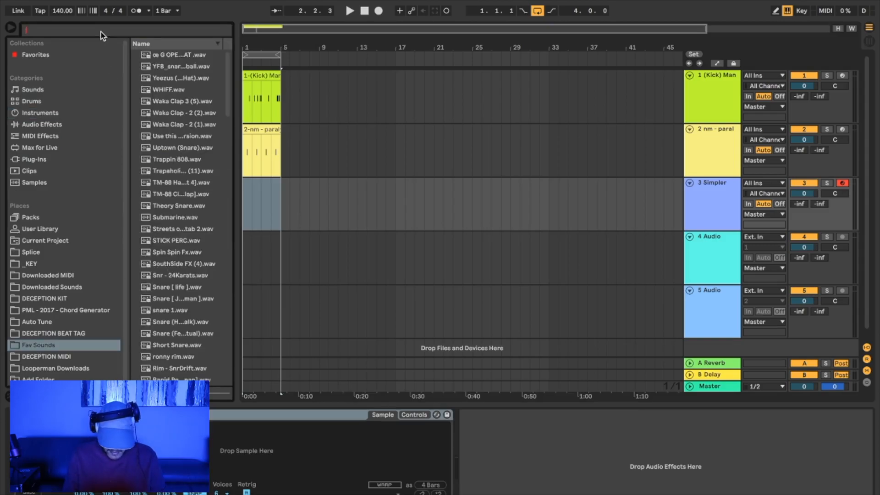
pyautogui.write('hat')
pyautogui.click(156, 55)
pyautogui.press('Down')
pyautogui.press('Down')
pyautogui.press('Down')
pyautogui.press('Down')
pyautogui.press('Down')
pyautogui.press('Down')
pyautogui.press('Return')
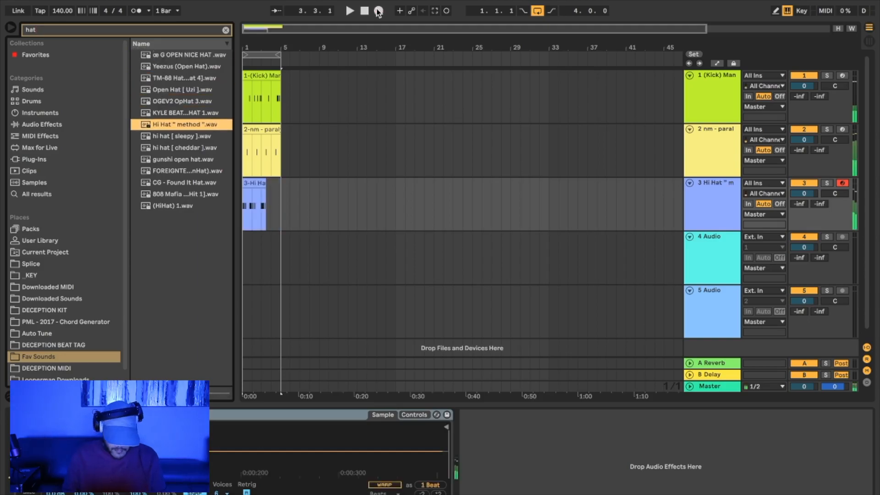
# Record a four-bar hi-hat pattern on track 3 and play it back with the kick and snare.
pyautogui.click(379, 11)
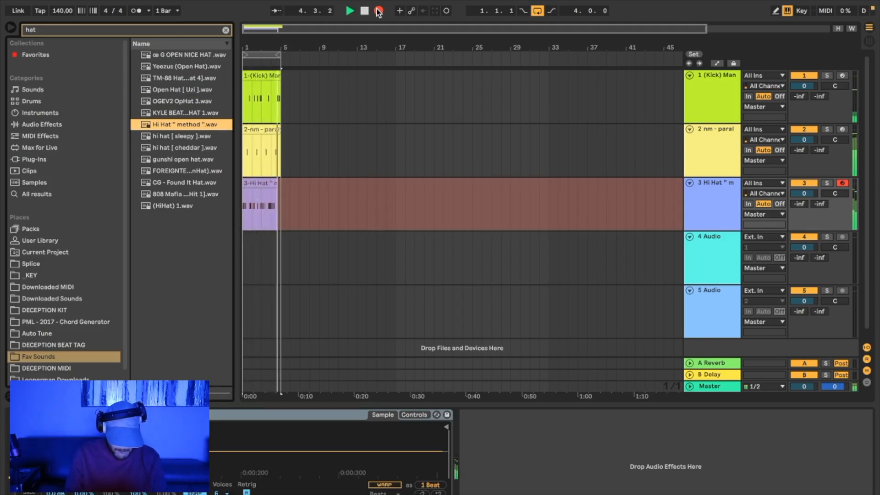
pyautogui.press('space')
pyautogui.press('space')
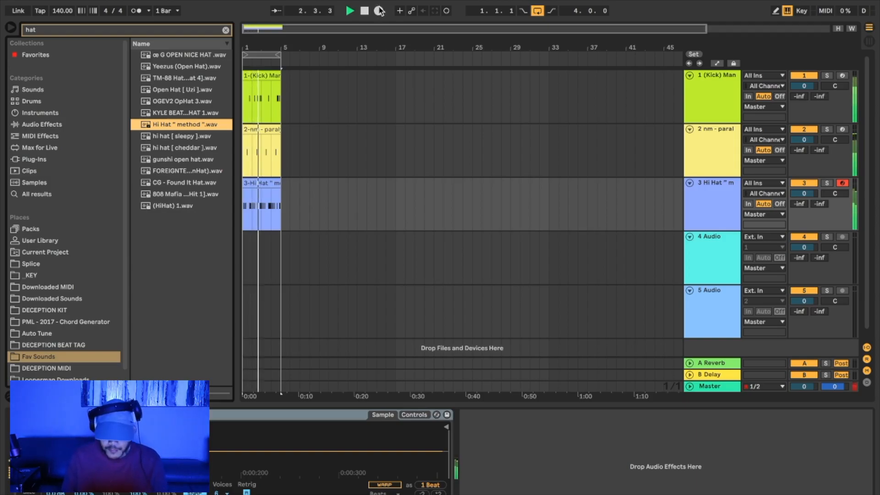
pyautogui.press('space')
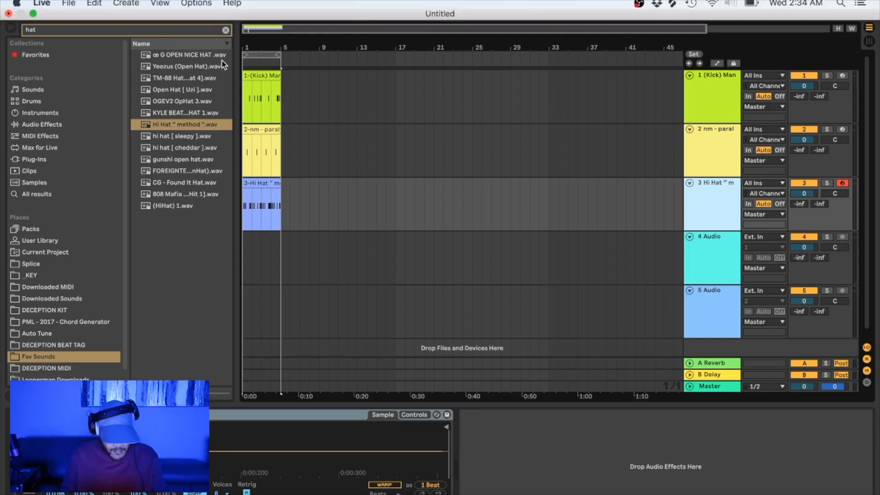
# Clear the browser search and insert a new MIDI track below the hi-hat track.
pyautogui.click(225, 30)
pyautogui.click(708, 203)
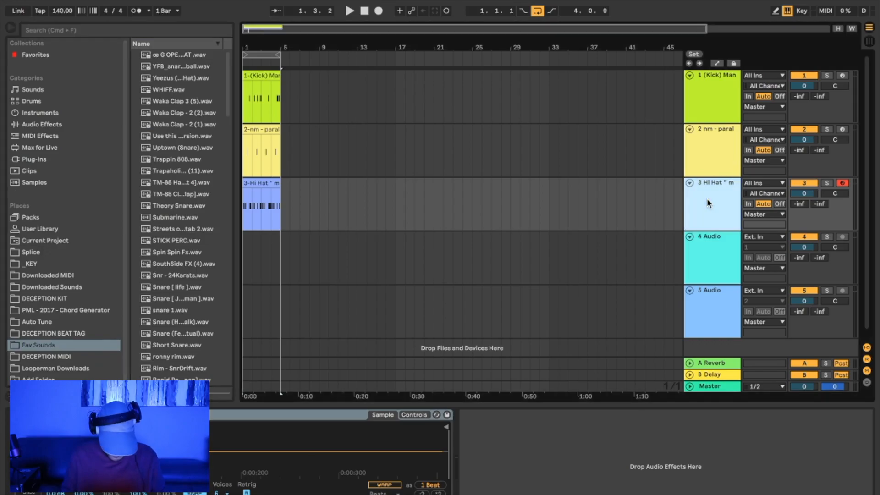
pyautogui.press('super+shift+t')
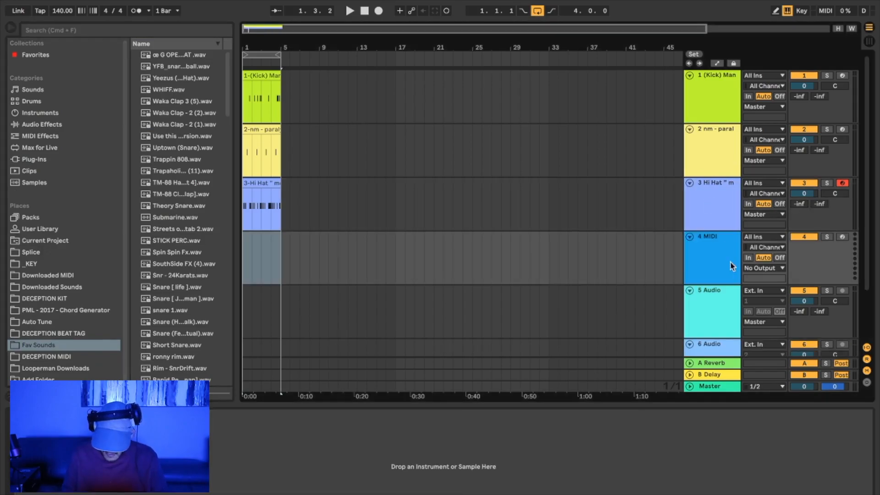
# Search Fav Sounds for "808", audition the results and load 808 " class..." [ C ].wav into Simpler on the armed track 4.
pyautogui.click(57, 30)
pyautogui.write('808')
pyautogui.doubleClick(157, 78)
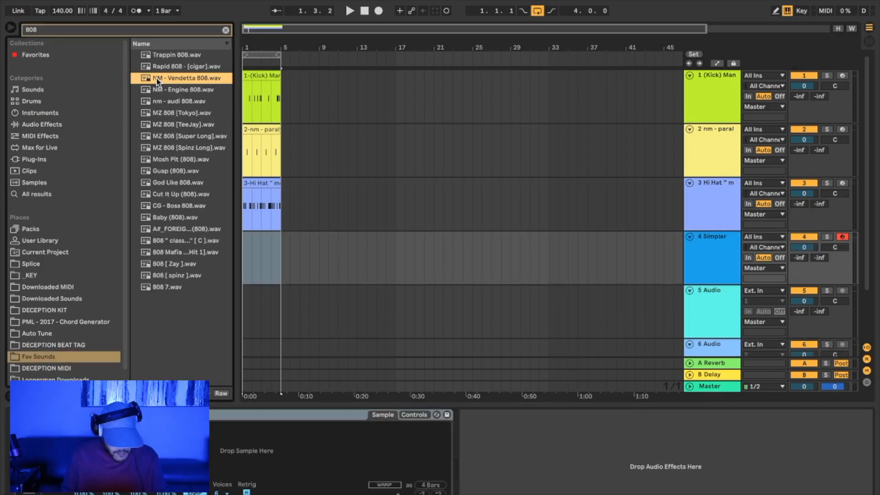
pyautogui.press('Down')
pyautogui.press('Down')
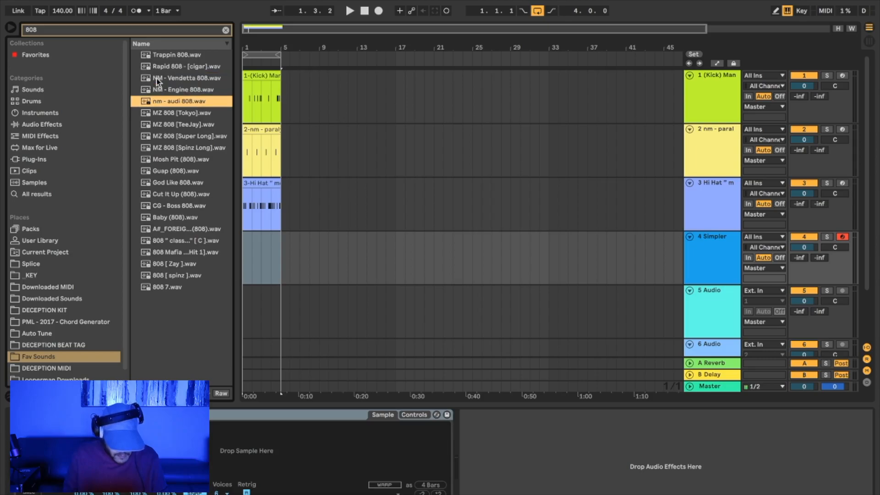
pyautogui.press('Down')
pyautogui.press('Down')
pyautogui.press('Down')
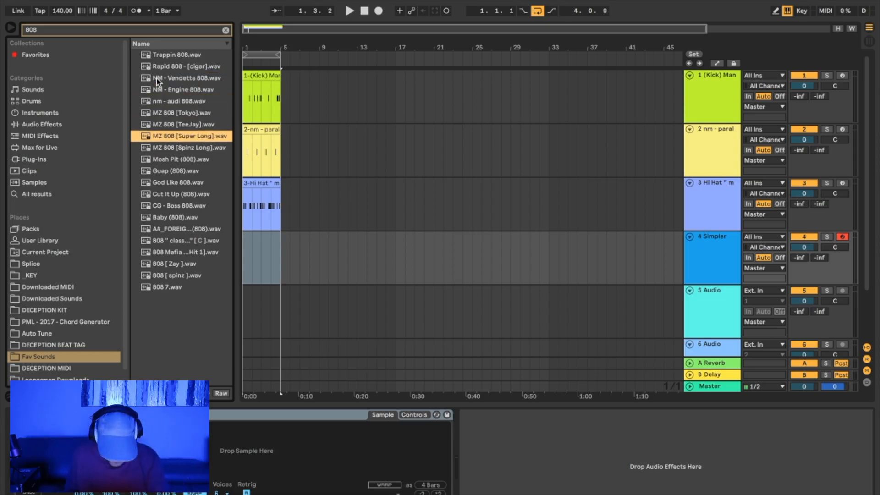
pyautogui.press('Down')
pyautogui.press('Down')
pyautogui.press('Down')
pyautogui.press('Down')
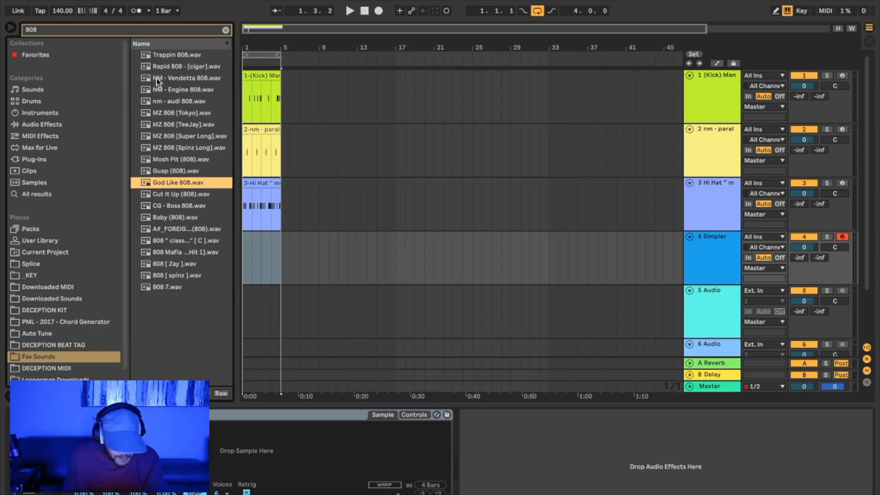
pyautogui.press('Down')
pyautogui.press('Down')
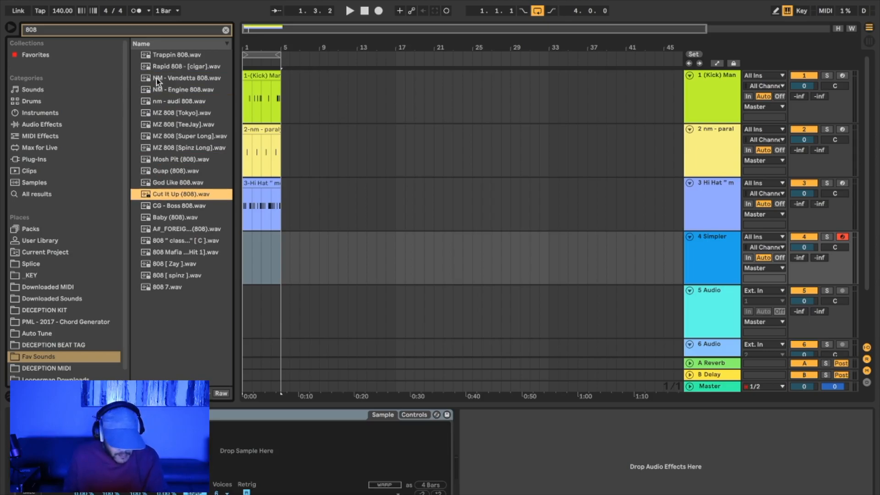
pyautogui.press('Down')
pyautogui.press('Down')
pyautogui.press('Down')
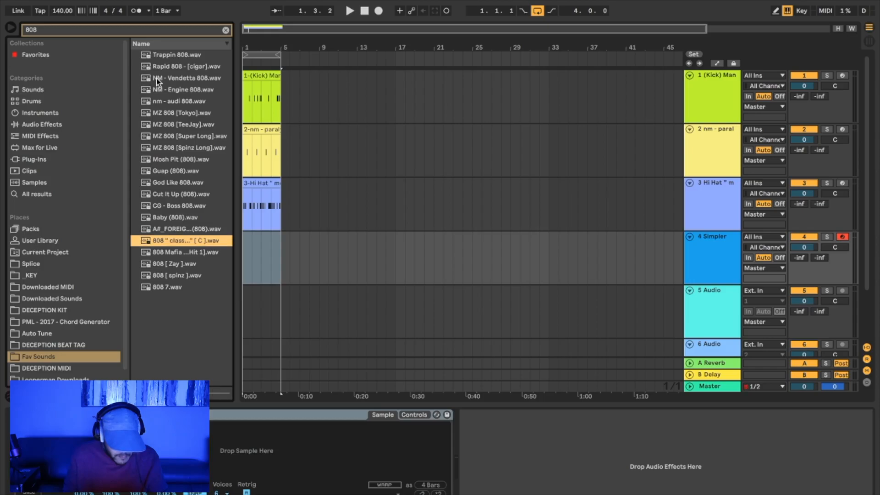
pyautogui.press('Down')
pyautogui.press('Down')
pyautogui.press('Down')
pyautogui.press('Down')
pyautogui.press('Up')
pyautogui.press('Up')
pyautogui.press('Up')
pyautogui.press('Up')
pyautogui.press('Up')
pyautogui.press('Down')
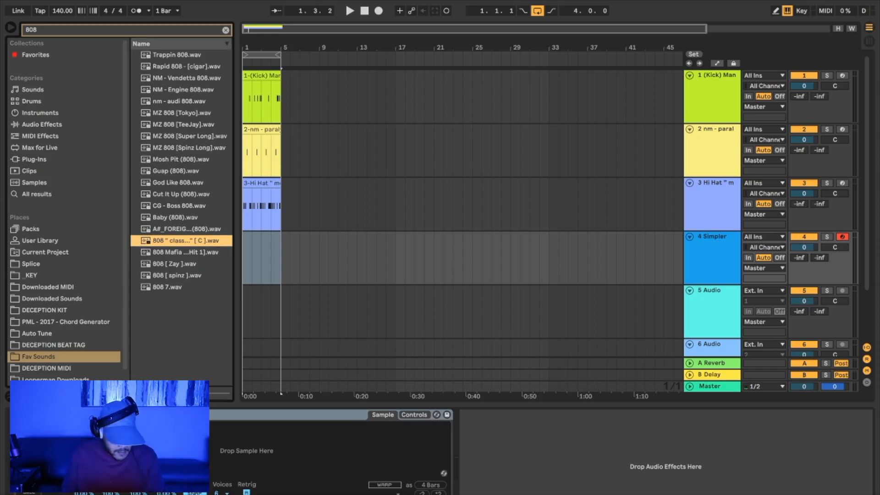
pyautogui.press('Return')
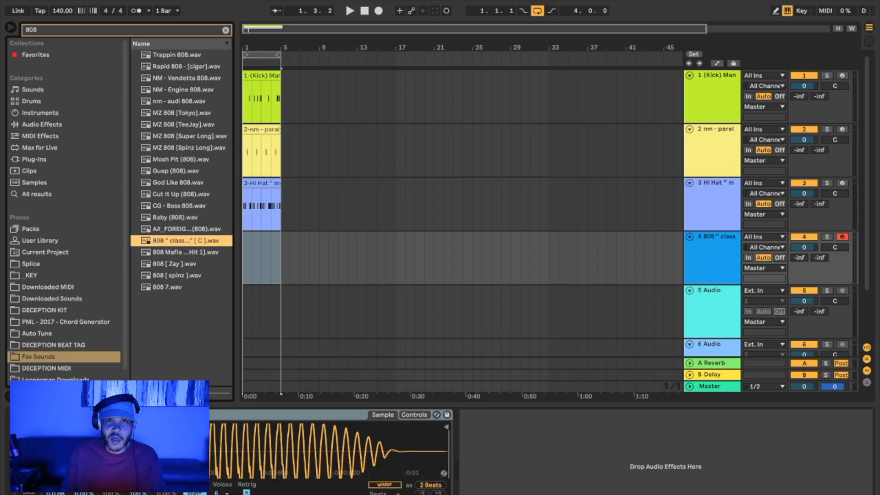
# Record a four-bar 808 pattern on track 4 starting at bar 1 and play it back with the other drums.
pyautogui.click(243, 232)
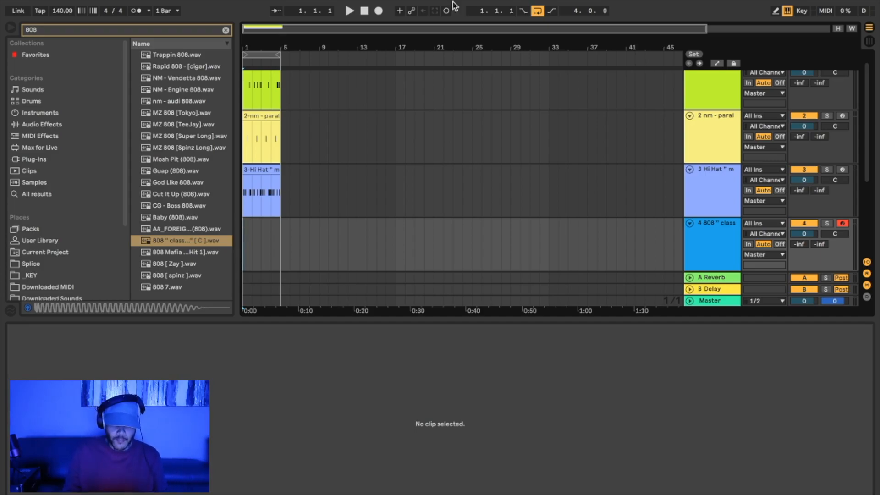
pyautogui.click(379, 11)
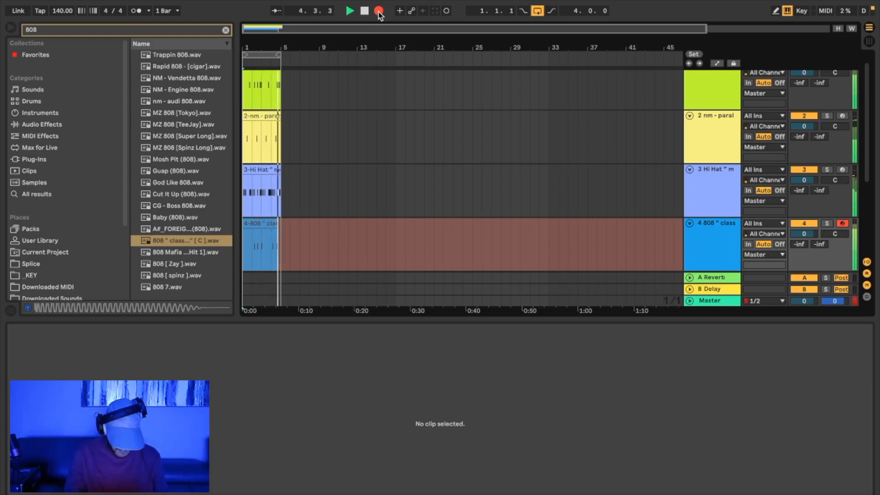
pyautogui.click(379, 11)
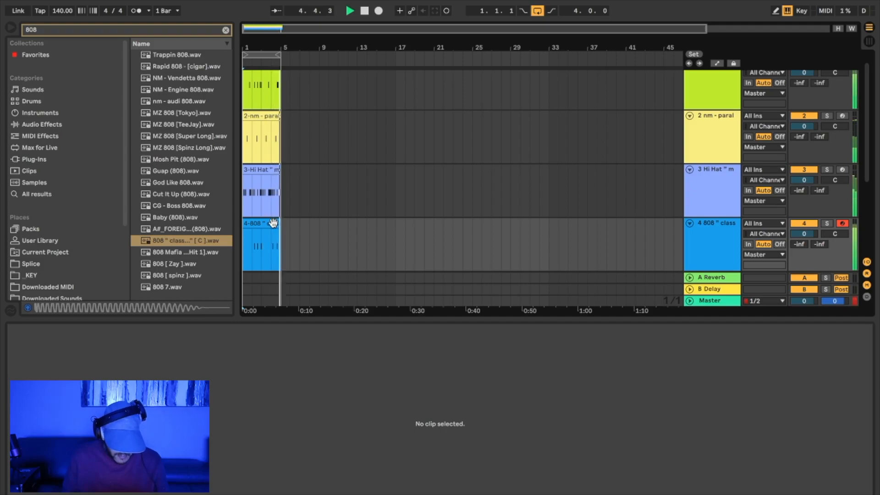
pyautogui.press('space')
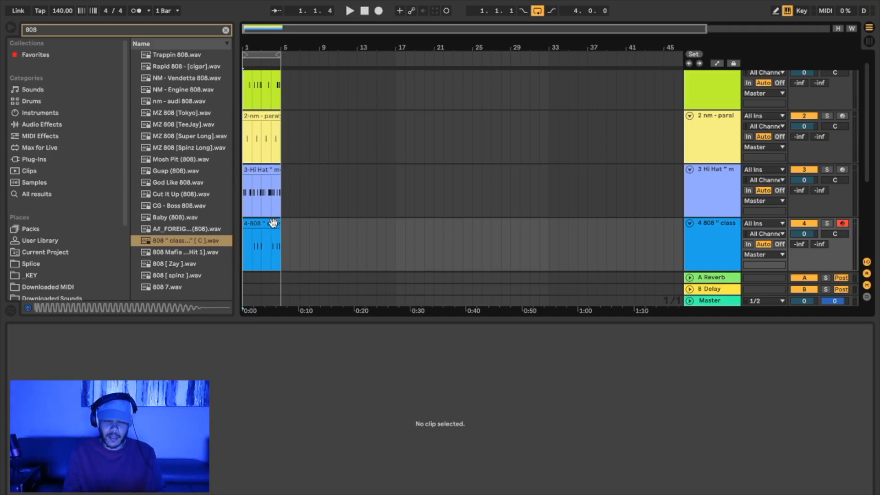
# Examine the recorded notes of the 808, hi-hat and snare clips in turn and return to the 808 clip.
pyautogui.click(273, 223)
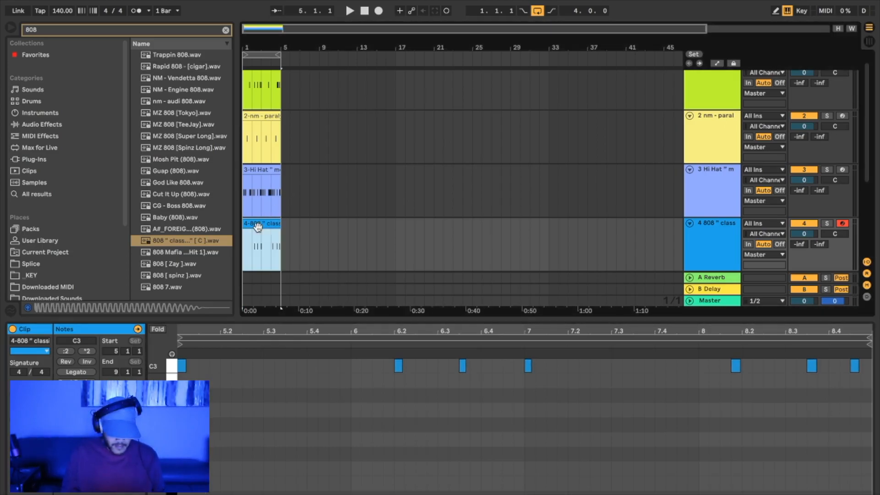
pyautogui.click(265, 190)
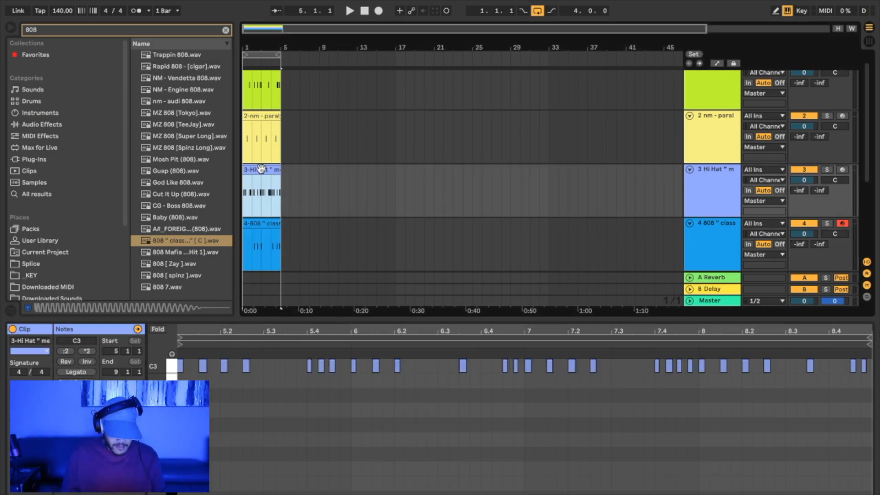
pyautogui.click(256, 111)
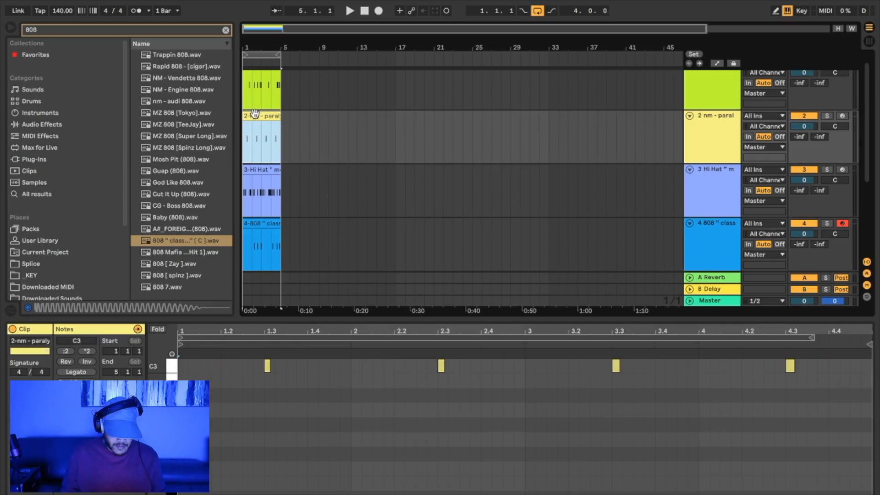
pyautogui.click(257, 224)
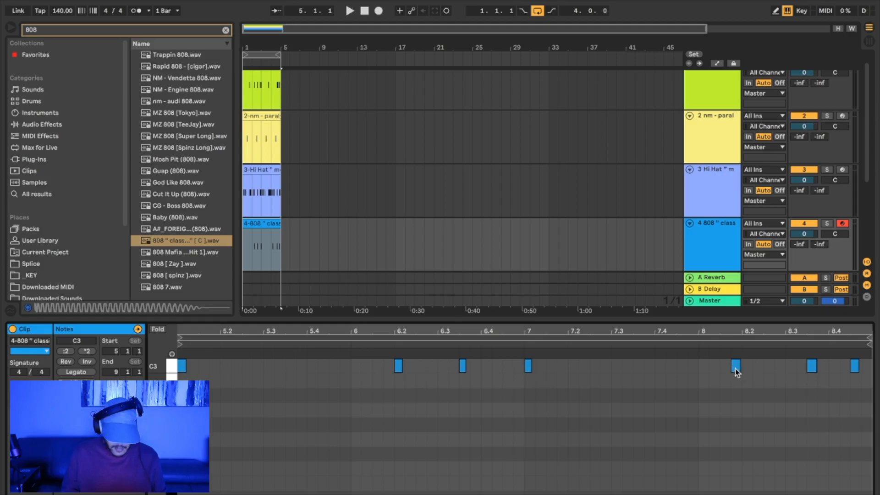
# Move the 808 note just before 8.2 onto the 8.2 grid line and play back the beat to check the timing.
pyautogui.press('space')
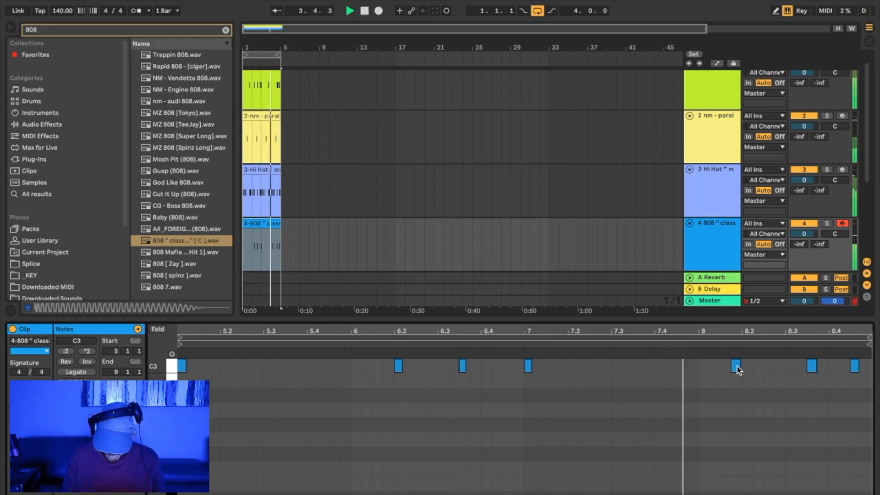
pyautogui.press('space')
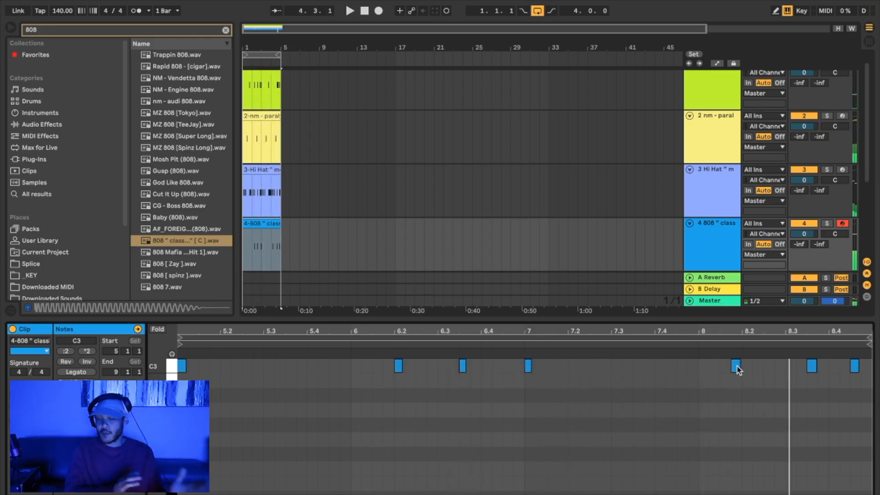
pyautogui.press('space')
pyautogui.click(736, 367)
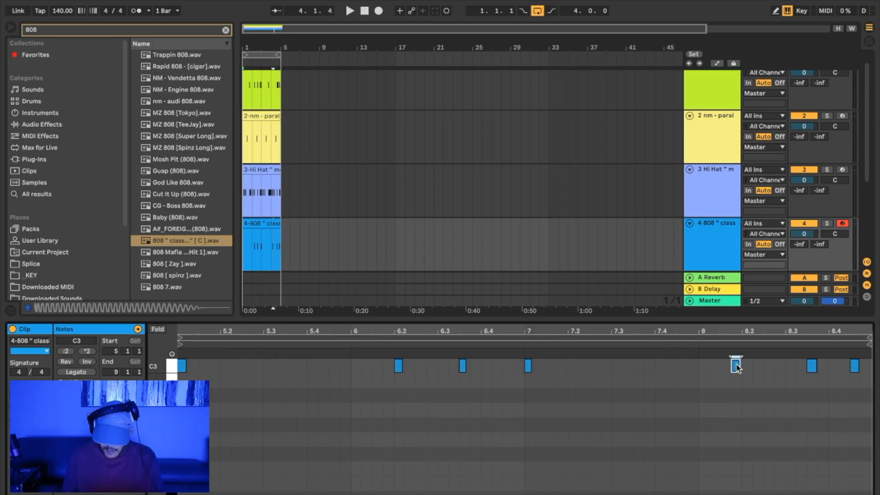
pyautogui.moveTo(736, 366)
pyautogui.mouseDown()
pyautogui.moveTo(651, 397)
pyautogui.moveTo(672, 409)
pyautogui.moveTo(574, 430)
pyautogui.moveTo(764, 392)
pyautogui.moveTo(729, 405)
pyautogui.moveTo(711, 377)
pyautogui.moveTo(747, 369)
pyautogui.mouseUp()
pyautogui.press('space')
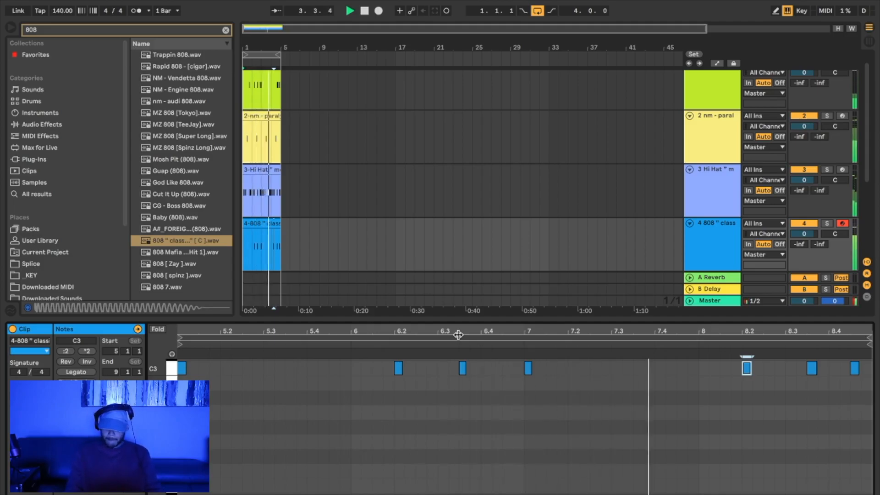
pyautogui.press('space')
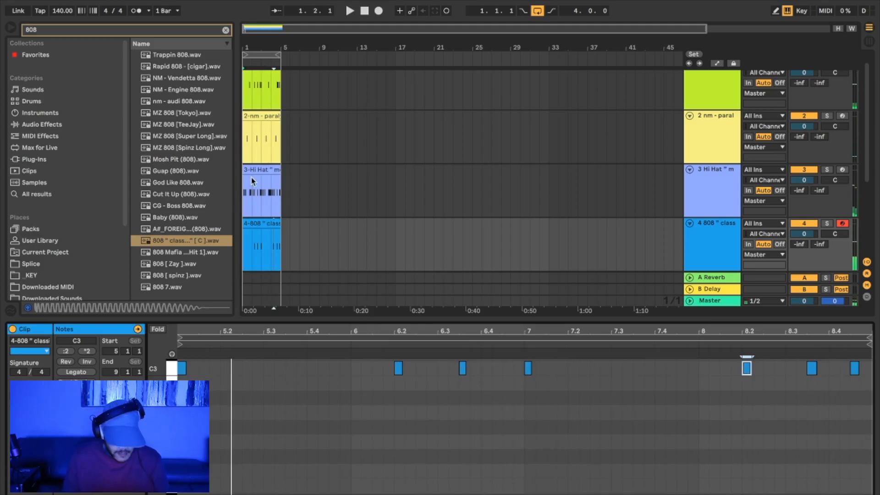
# Clear the 808 search and search the Splice folder for "melody".
pyautogui.scroll(1, 284, 251)
pyautogui.scroll(-10, 284, 251)
pyautogui.scroll(10, 285, 250)
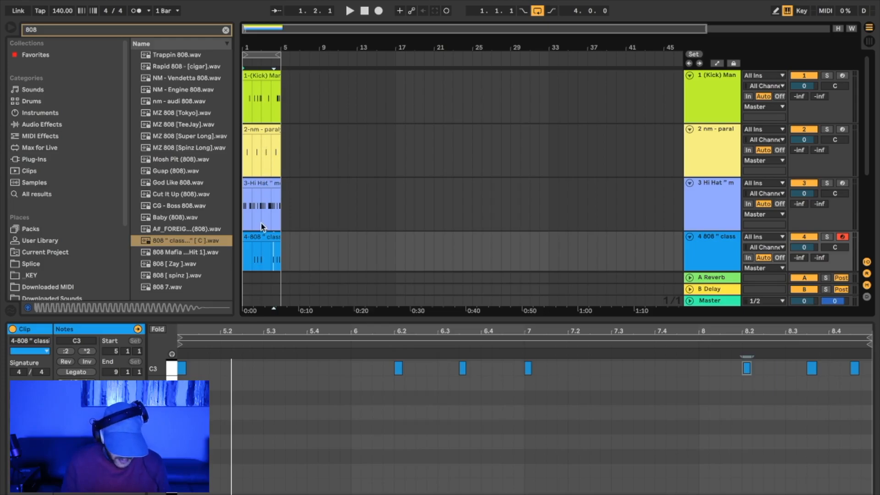
pyautogui.scroll(-10, 262, 226)
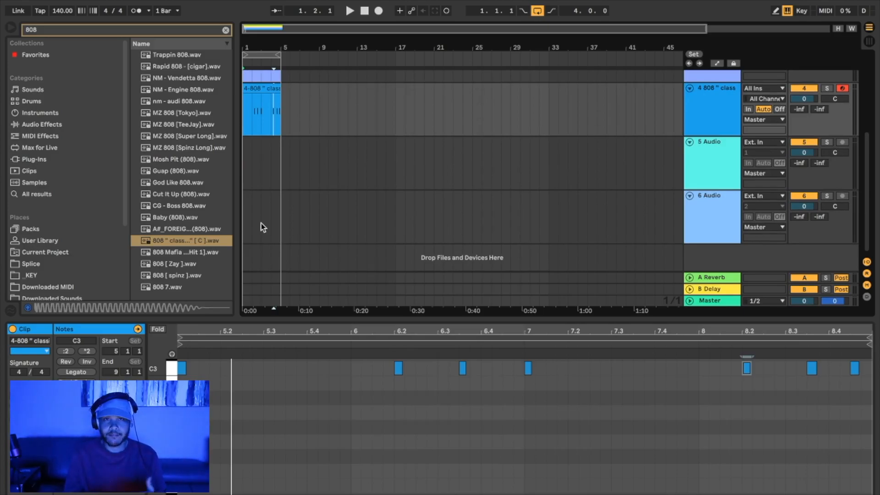
pyautogui.click(226, 30)
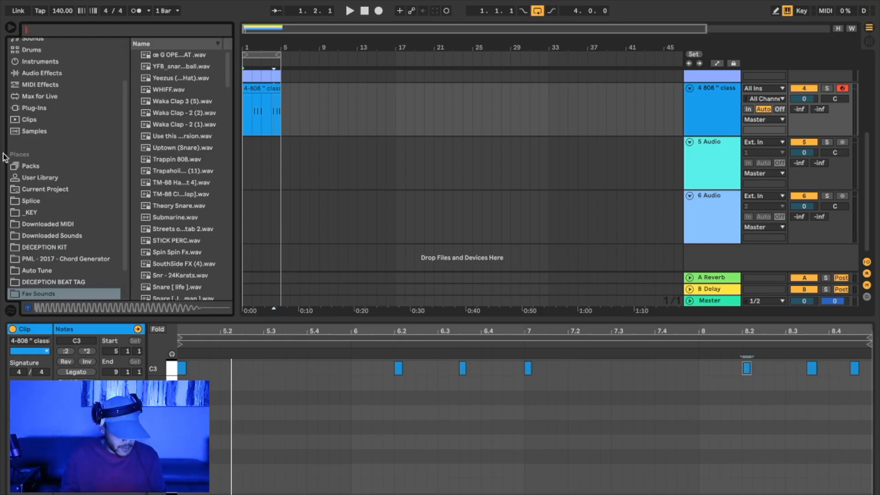
pyautogui.click(29, 202)
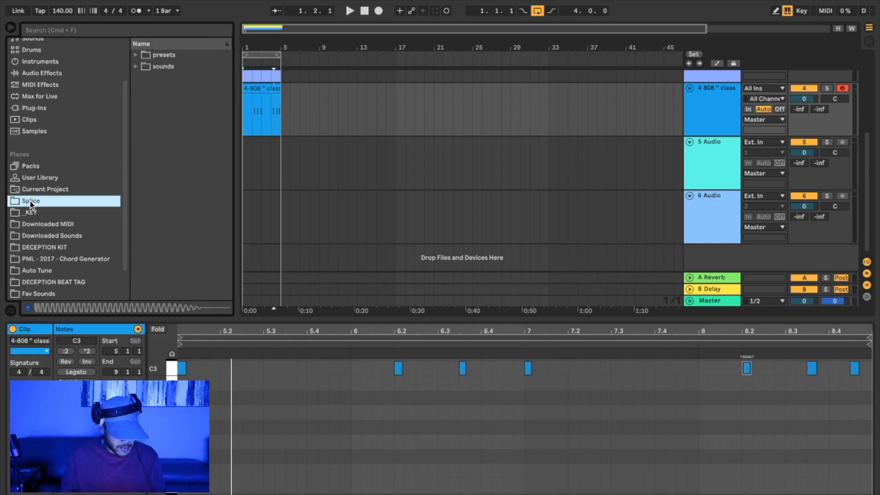
pyautogui.click(106, 29)
pyautogui.write('melody')
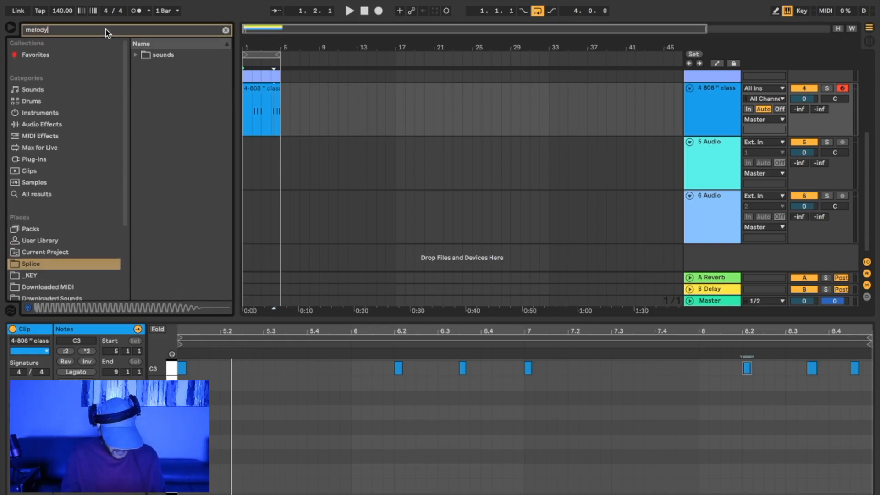
# Expand the Ambient Flow - Downtempo & Chill pack down to its Melody folder, widen the browser and audition the loop inside.
pyautogui.press('Down')
pyautogui.press('Right')
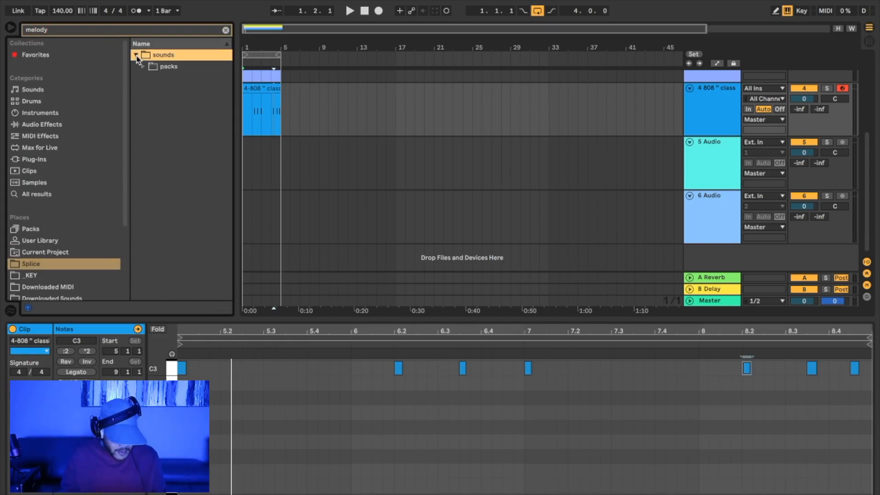
pyautogui.click(142, 67)
pyautogui.click(150, 78)
pyautogui.click(158, 89)
pyautogui.click(165, 101)
pyautogui.click(173, 112)
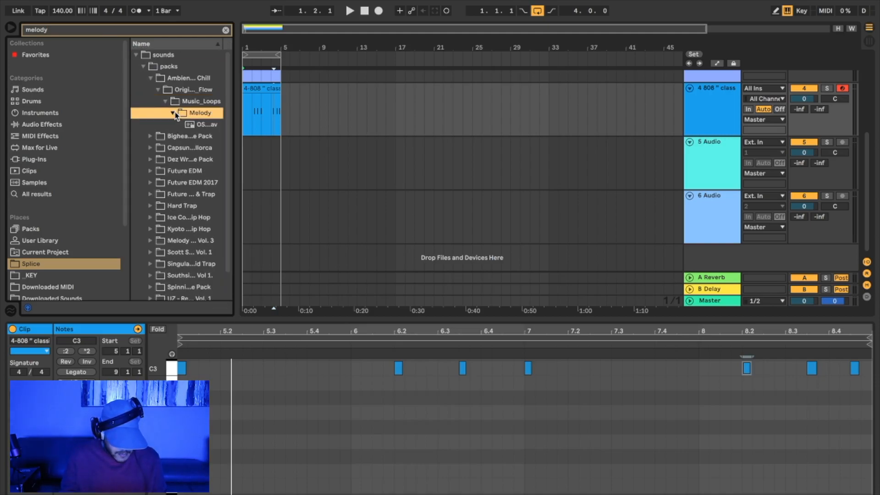
pyautogui.moveTo(236, 121); pyautogui.dragTo(323, 121)
pyautogui.click(232, 125)
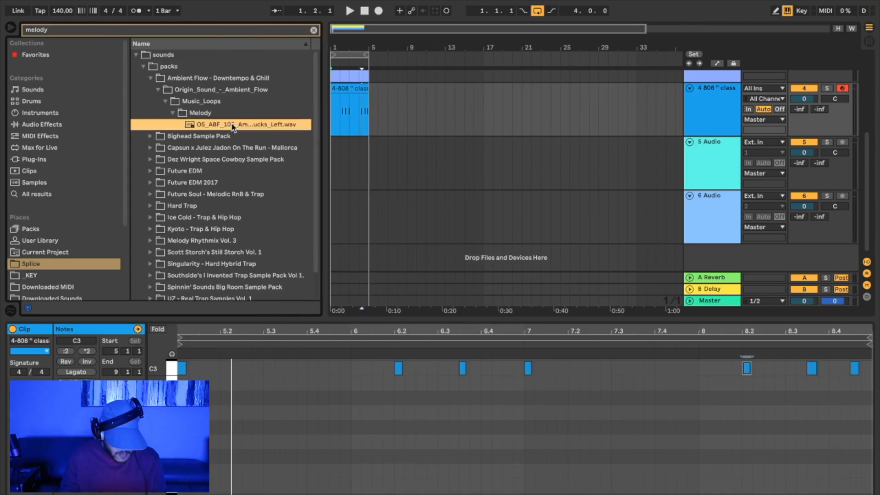
# Expand the Capsun x Julez Jadon On The Run - Mallorca pack to Melody_Loops and audition its CXJ_120 C#m melody loop.
pyautogui.click(150, 147)
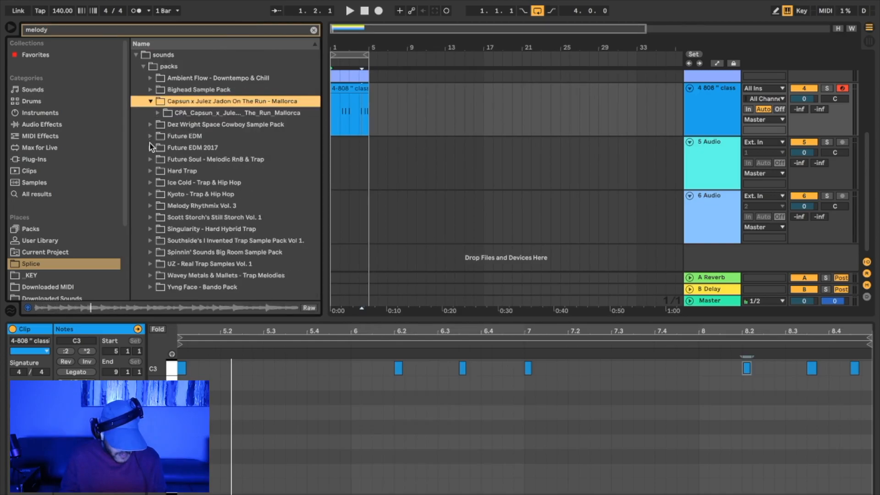
pyautogui.click(157, 114)
pyautogui.click(165, 124)
pyautogui.click(173, 136)
pyautogui.click(189, 147)
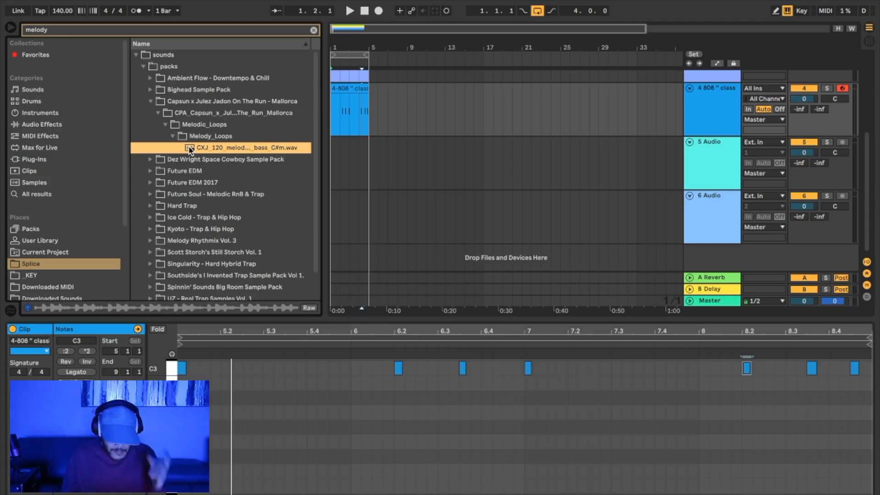
pyautogui.press('Down')
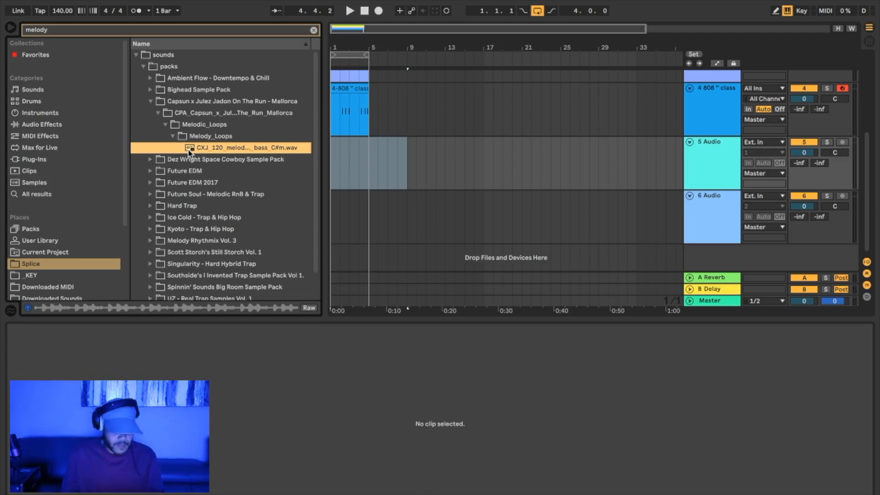
# Place the CXJ_120 C#m melody loop at bar 1 of audio track 5, trim it to four bars and play the beat.
pyautogui.moveTo(188, 151); pyautogui.dragTo(336, 158)
pyautogui.press('space')
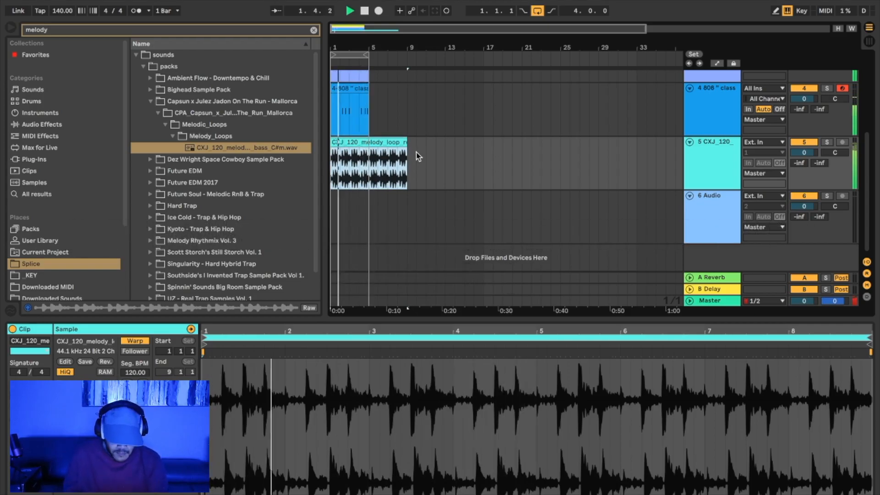
pyautogui.moveTo(402, 140); pyautogui.dragTo(370, 143)
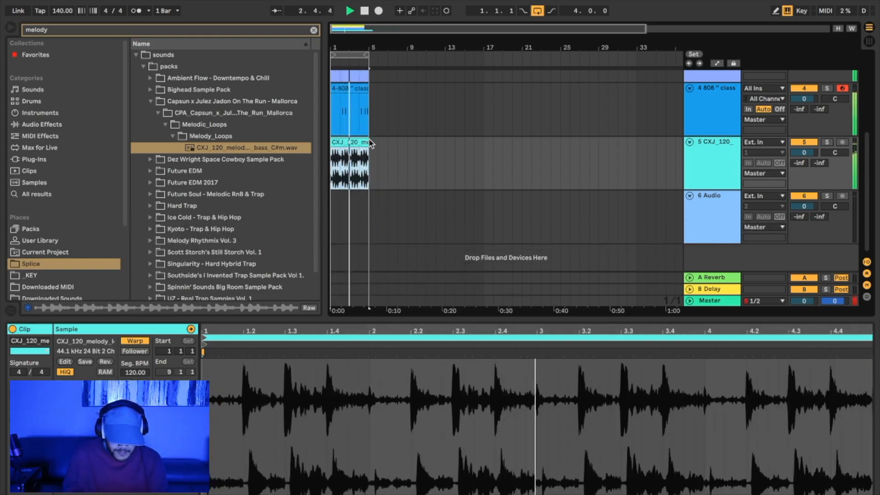
pyautogui.press('space')
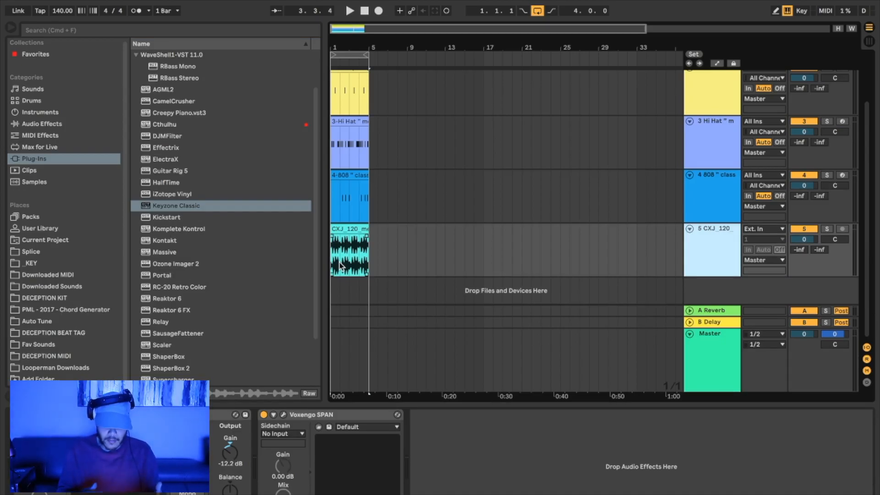
pyautogui.press('space')
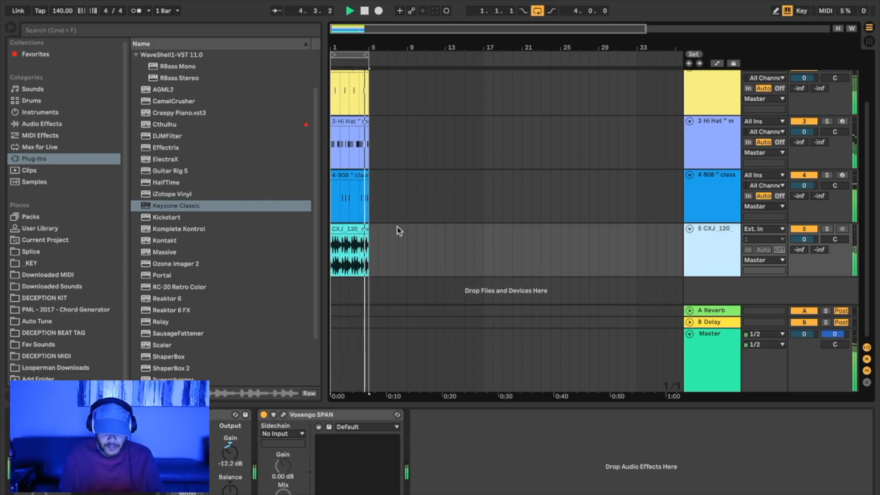
pyautogui.press('space')
# Insert a new MIDI track below the 808 track and load the Keyzone Classic plug-in onto it.
pyautogui.click(40, 159)
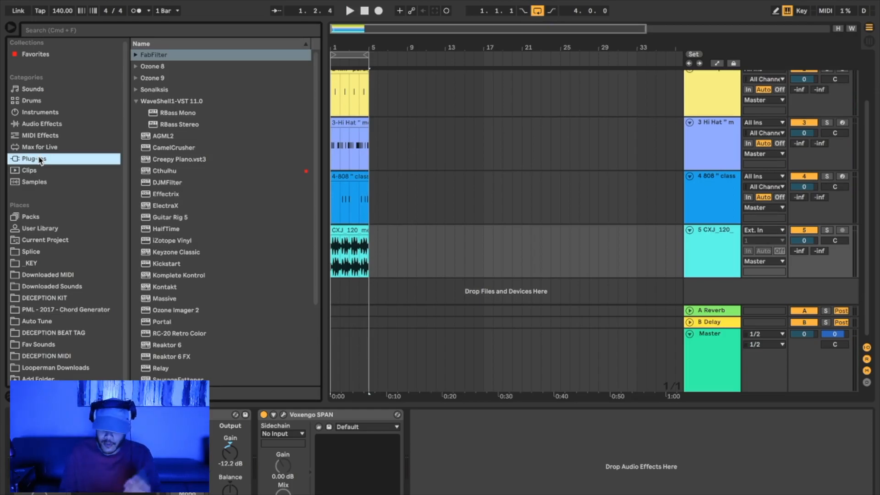
pyautogui.click(732, 199)
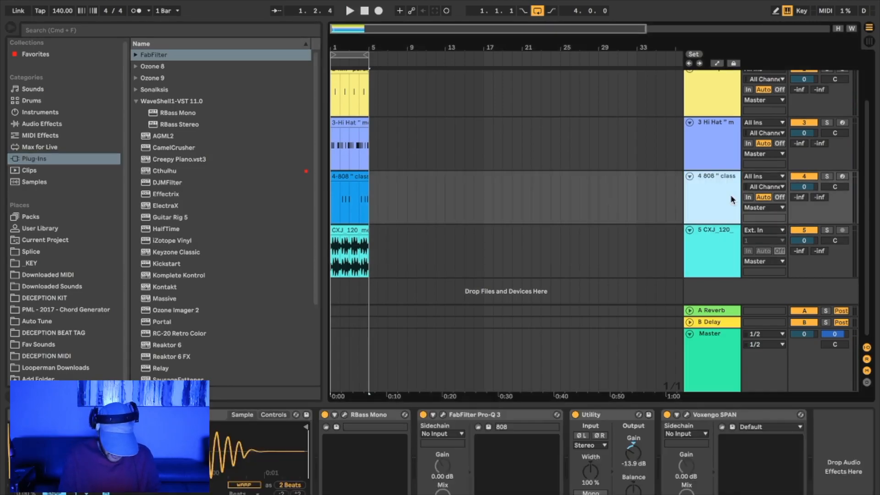
pyautogui.press('super+shift+t')
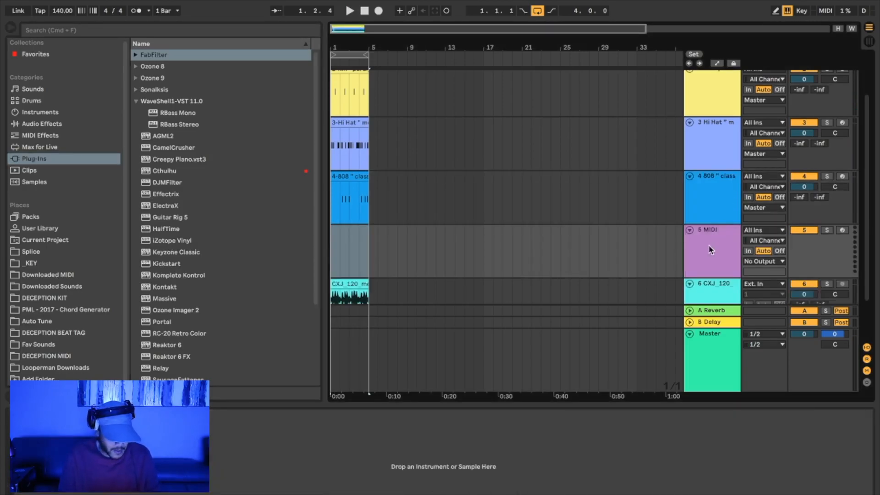
pyautogui.scroll(-3, 169, 165)
pyautogui.click(169, 166)
pyautogui.scroll(-2, 169, 166)
pyautogui.click(164, 182)
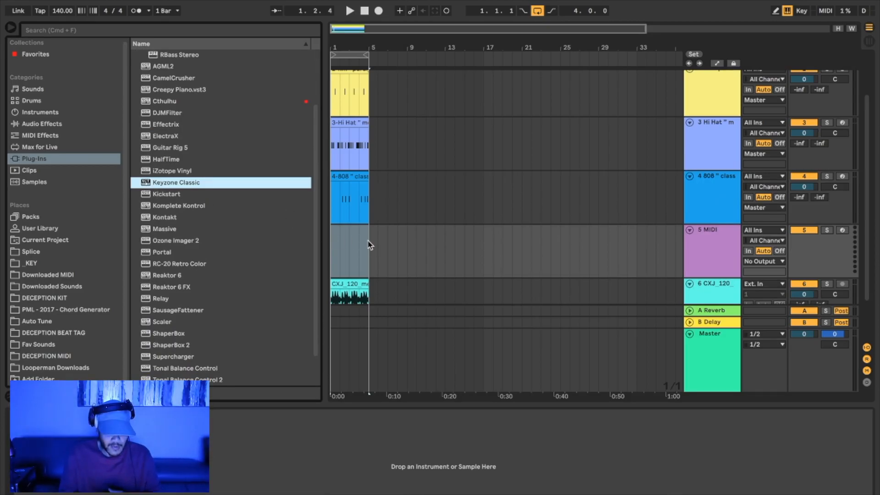
pyautogui.moveTo(369, 244); pyautogui.dragTo(368, 244)
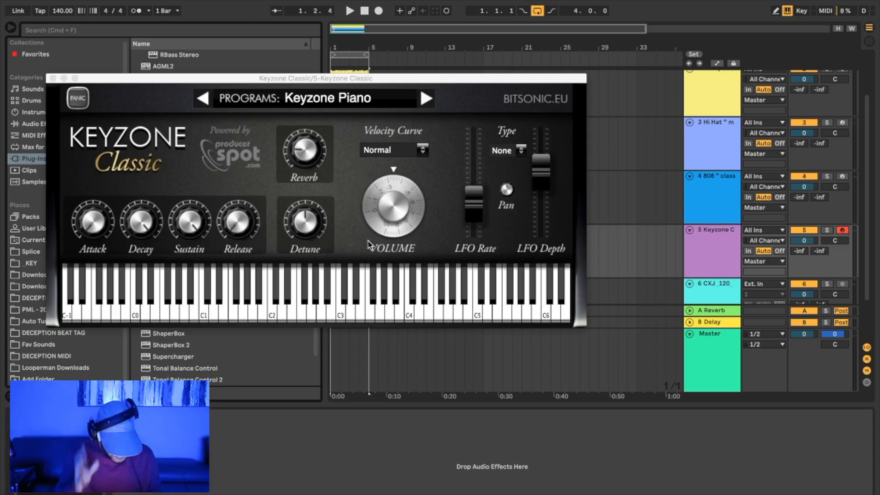
# Audition the Keyzone Piano and Yamaha Grand Piano programs in Keyzone Classic with test notes.
pyautogui.press('s')
pyautogui.press('f')
pyautogui.press('f')
pyautogui.press('d')
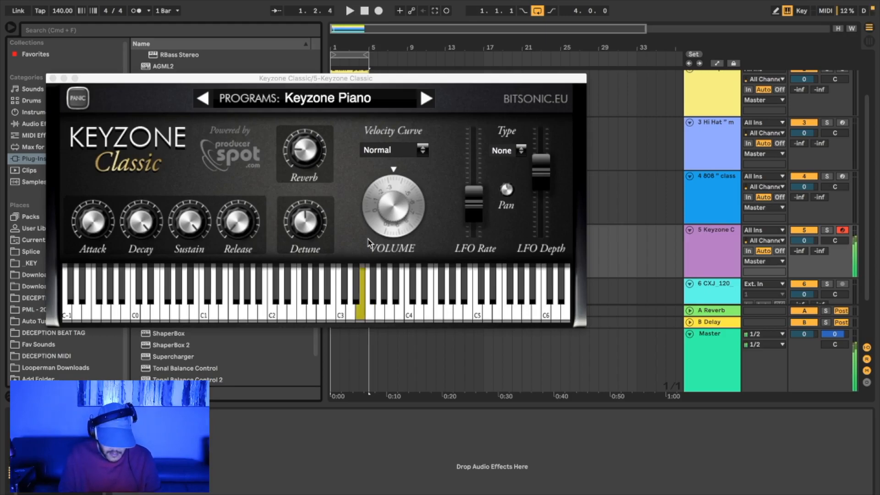
pyautogui.click(426, 98)
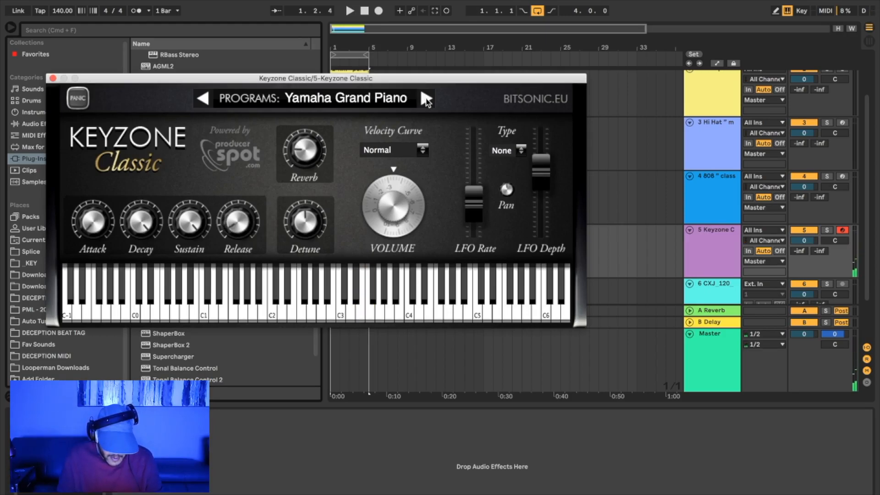
pyautogui.press('s')
pyautogui.press('d')
pyautogui.press('f')
pyautogui.press('s')
pyautogui.press('d')
pyautogui.press('f')
pyautogui.press('s')
pyautogui.press('d')
# Step through the Steinway Piano and Basic Electric Piano programs to the one after them, playing test notes on each.
pyautogui.click(426, 98)
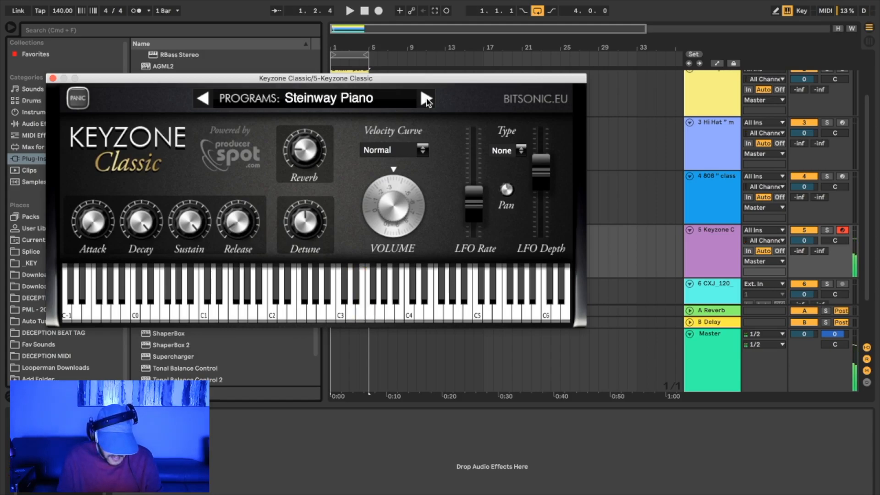
pyautogui.press('s')
pyautogui.press('d')
pyautogui.click(426, 99)
pyautogui.press('d')
pyautogui.press('d')
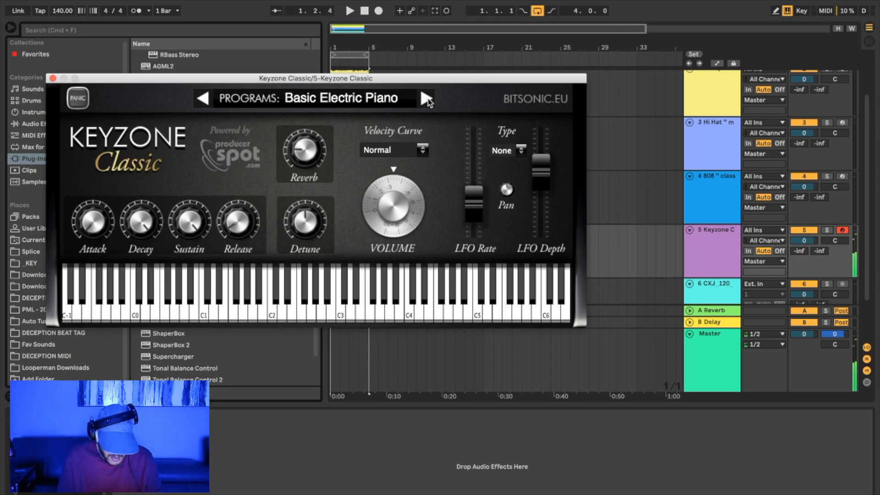
pyautogui.click(425, 98)
pyautogui.press('d')
pyautogui.press('s')
pyautogui.press('f')
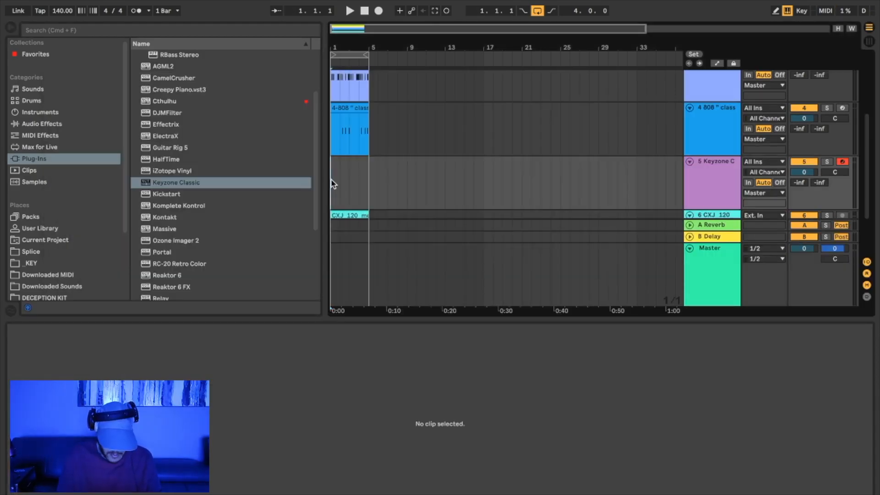
# Insert an empty four-bar MIDI clip from bar 1 to bar 5 on the Keyzone Classic track.
pyautogui.moveTo(332, 183); pyautogui.dragTo(366, 175)
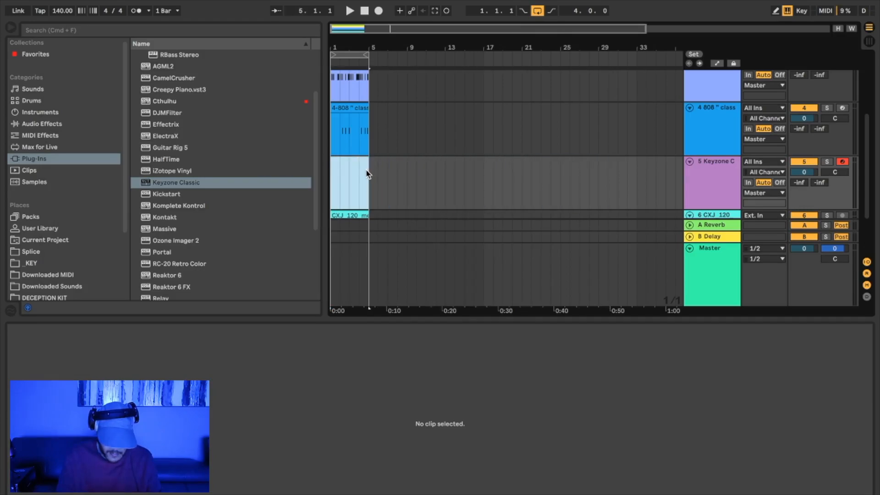
pyautogui.rightClick(339, 170)
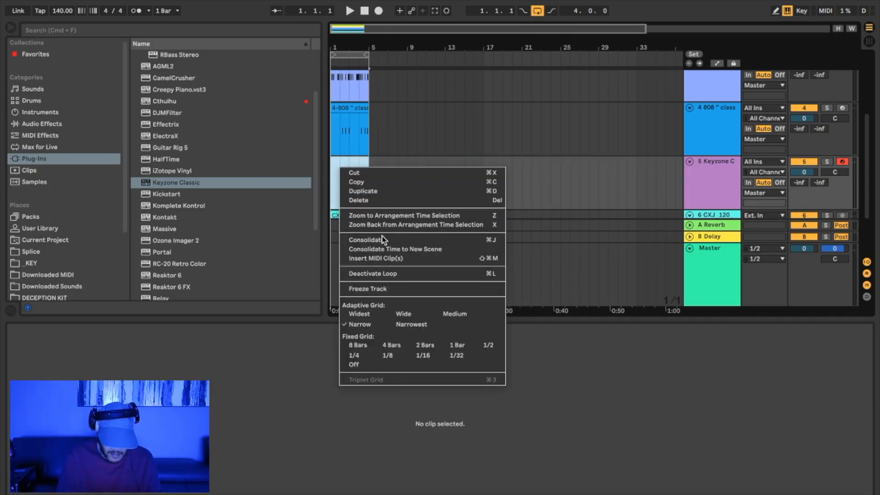
pyautogui.click(375, 259)
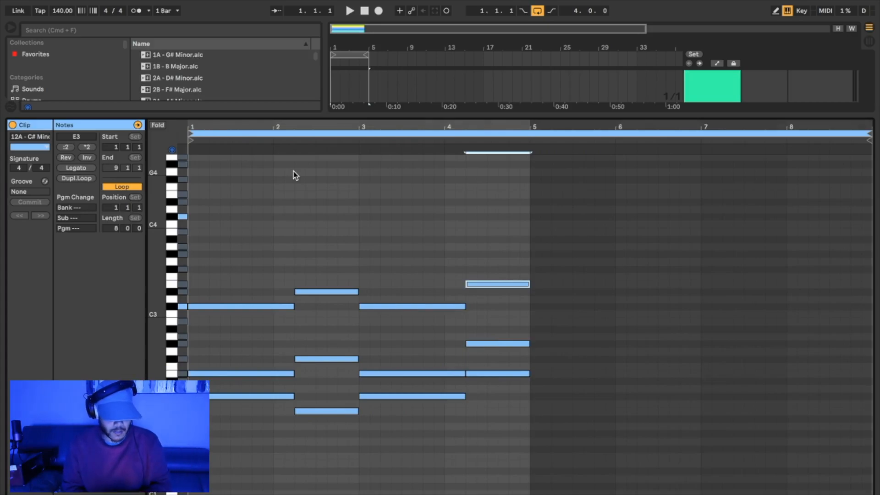
# Play back the 12A - C# Minor chord clip and shrink the note editor to show more of the arrangement.
pyautogui.press('space')
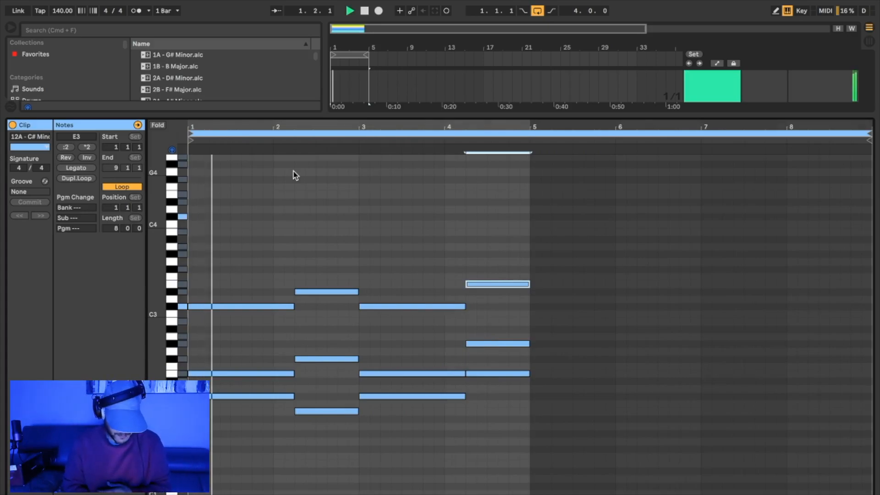
pyautogui.moveTo(392, 113); pyautogui.dragTo(385, 300)
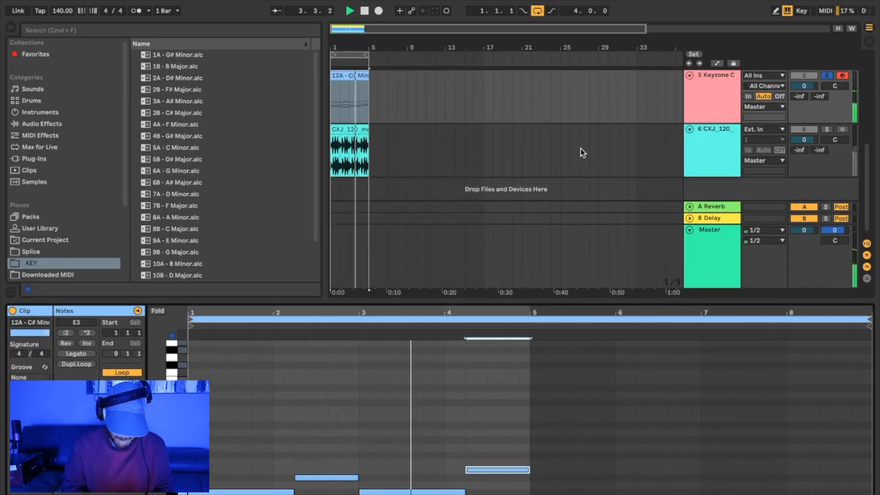
# Unsolo the Keyzone Classic track, listen to the chords within the full beat, and stop playback.
pyautogui.click(826, 75)
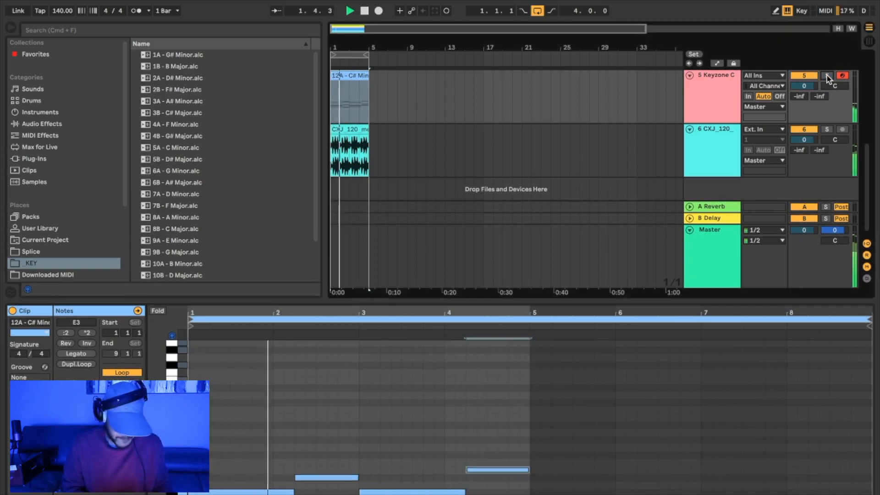
pyautogui.scroll(-1, 656, 113)
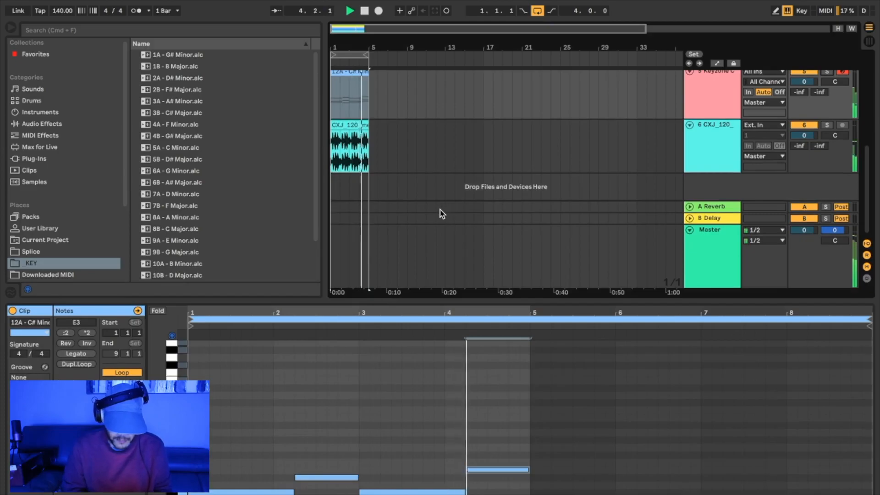
pyautogui.press('space')
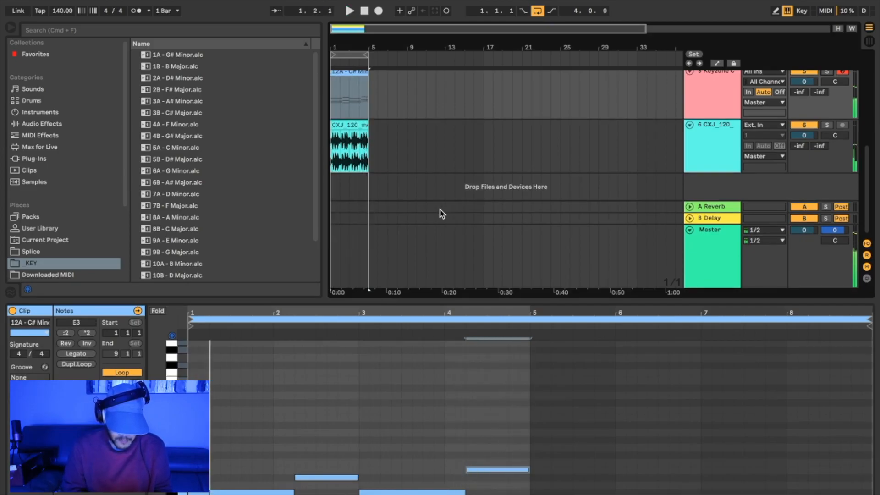
# Replace the Keyzone Classic instrument on track 5 with the ElectraX plug-in.
pyautogui.scroll(2, 447, 238)
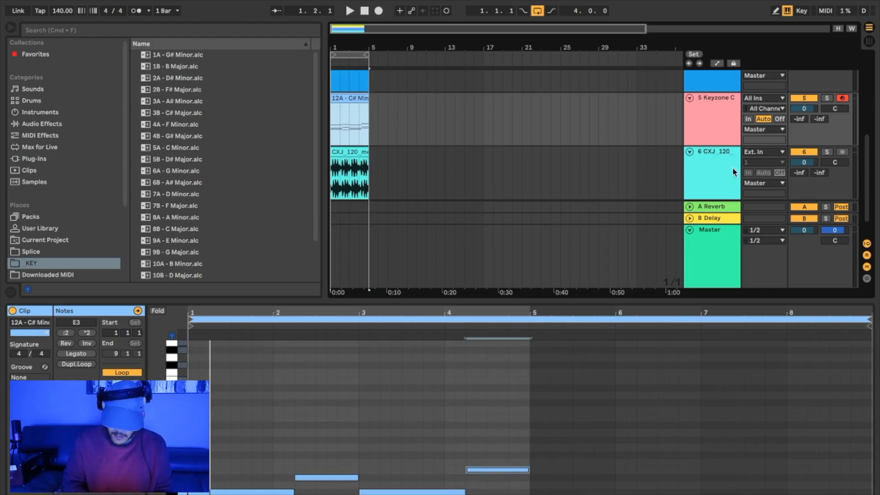
pyautogui.click(699, 120)
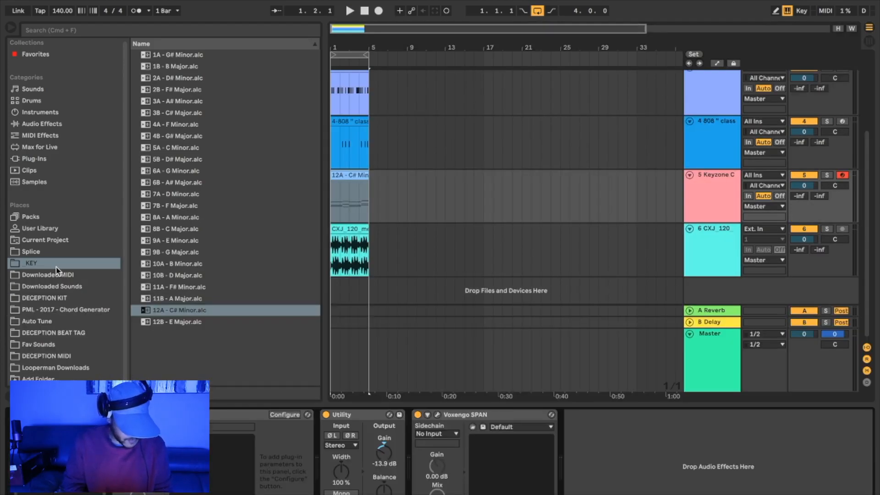
pyautogui.click(36, 158)
pyautogui.scroll(1, 171, 182)
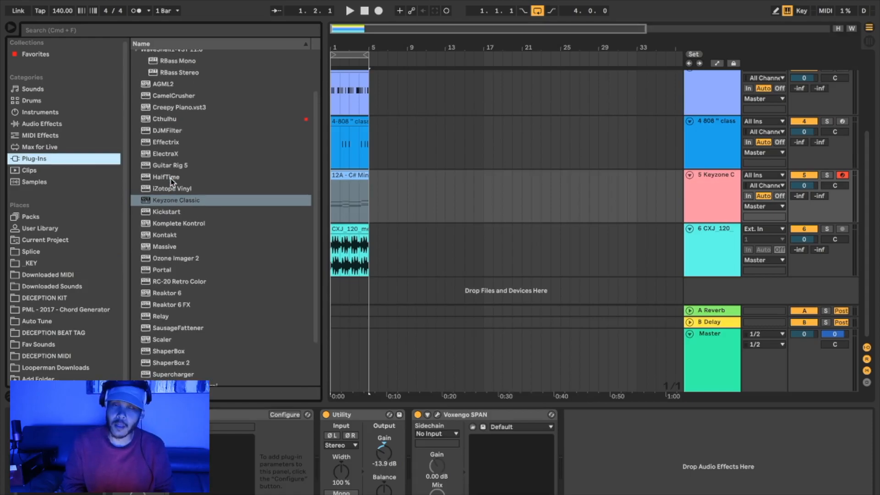
pyautogui.click(147, 159)
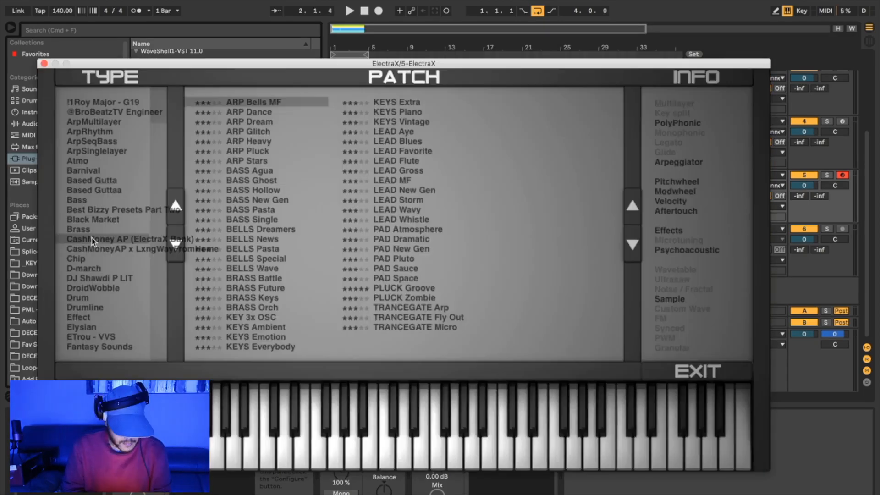
pyautogui.press('space')
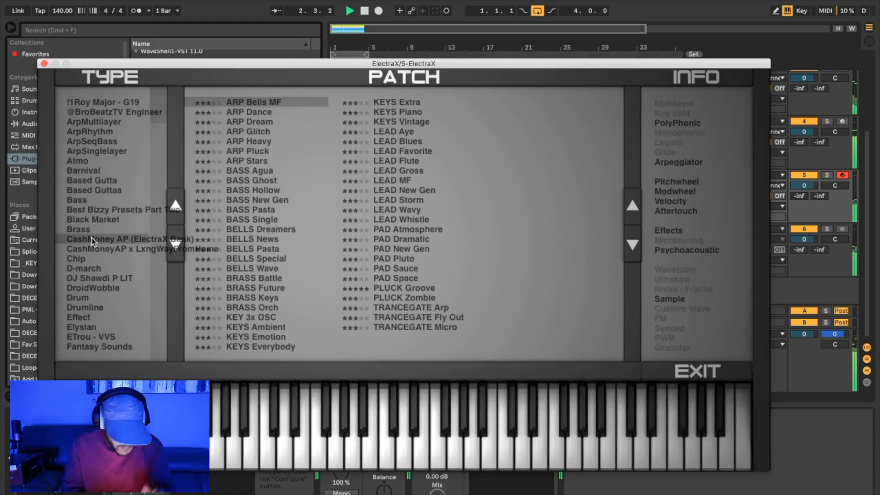
pyautogui.scroll(3, 90, 142)
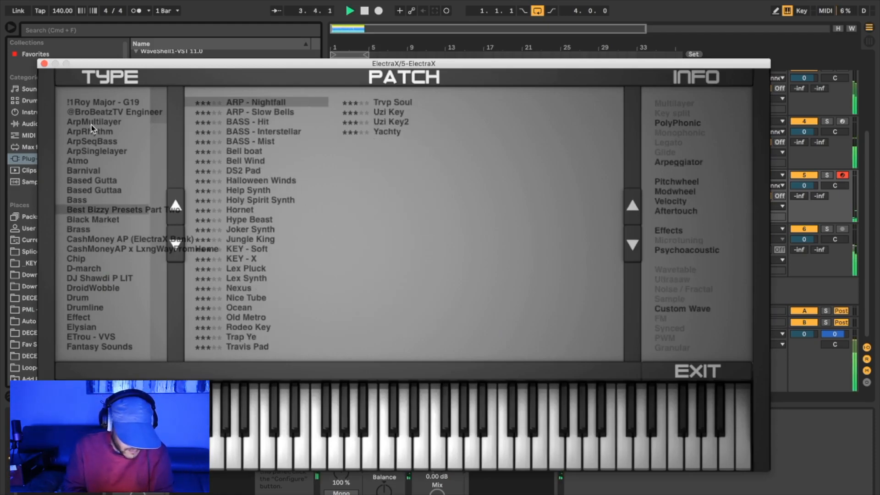
pyautogui.click(89, 112)
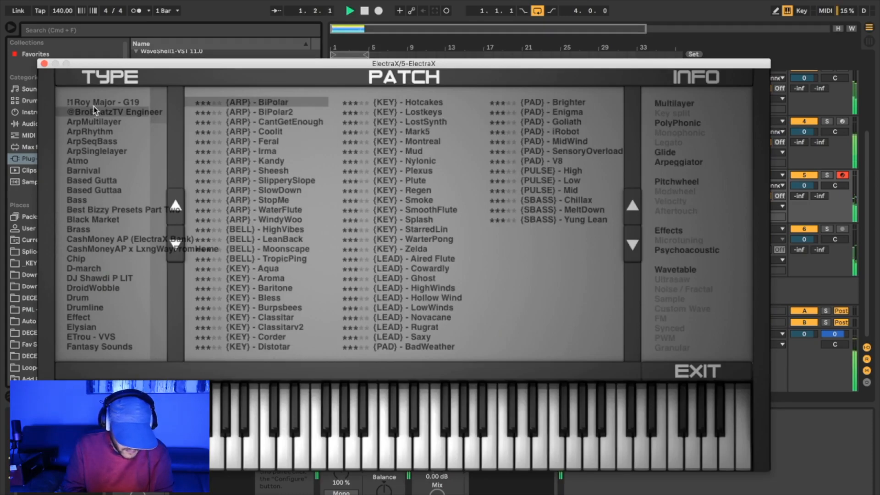
pyautogui.press('XF86AudioRaiseVolume')
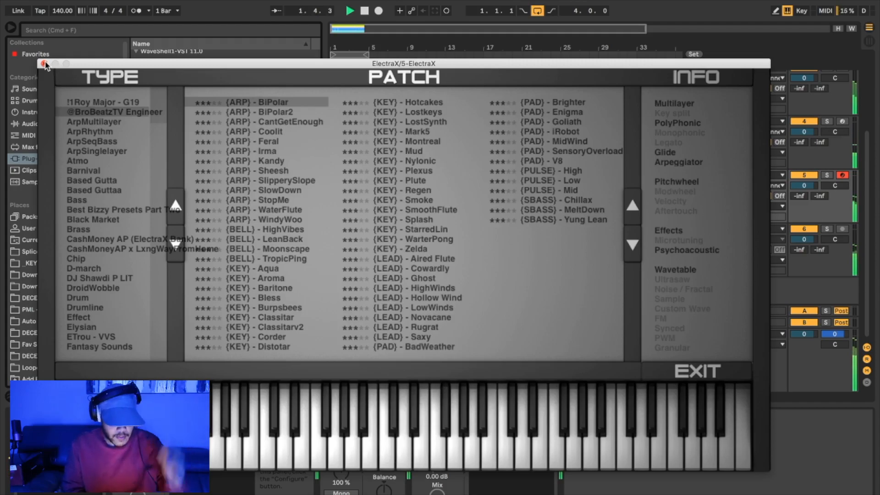
pyautogui.press('space')
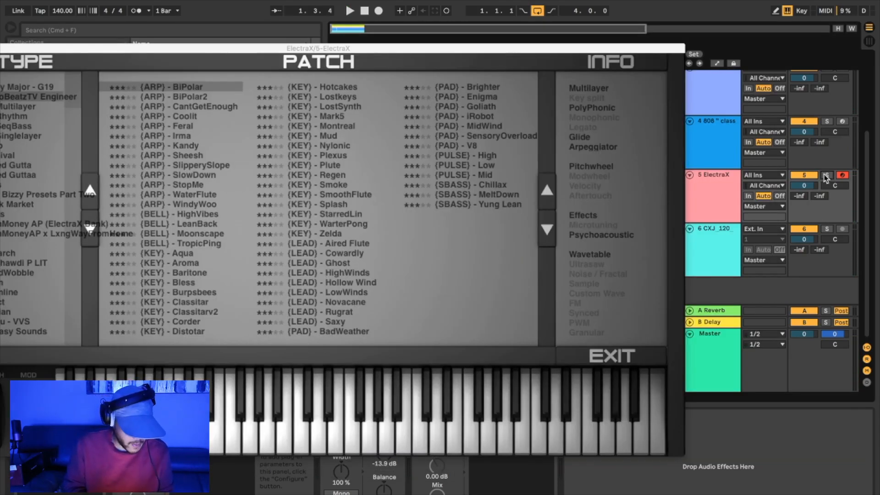
# Uncover the track controls behind the ElectraX window and audition the ElectraX track in solo, then with the full beat.
pyautogui.moveTo(348, 49); pyautogui.dragTo(318, 52)
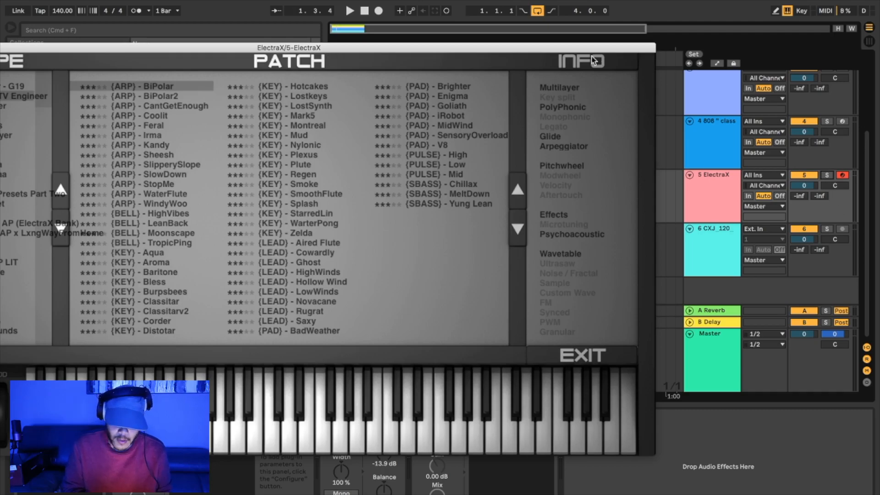
pyautogui.moveTo(578, 48); pyautogui.dragTo(577, 228)
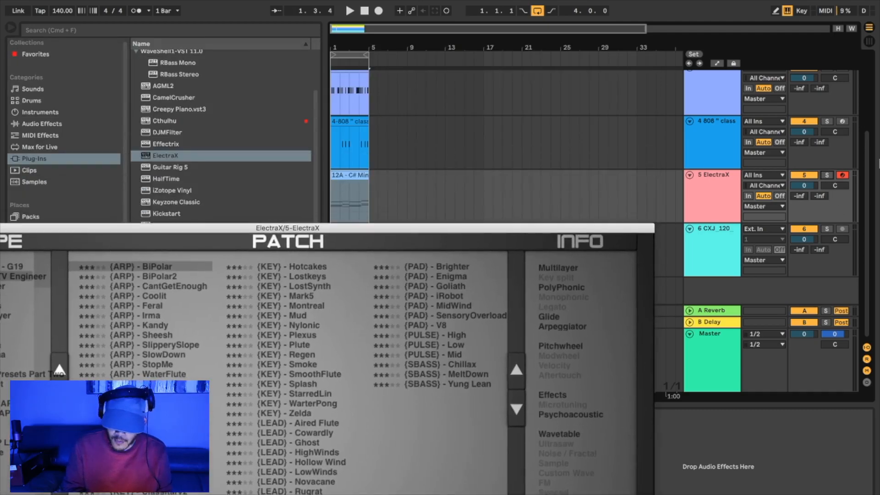
pyautogui.click(826, 175)
pyautogui.press('space')
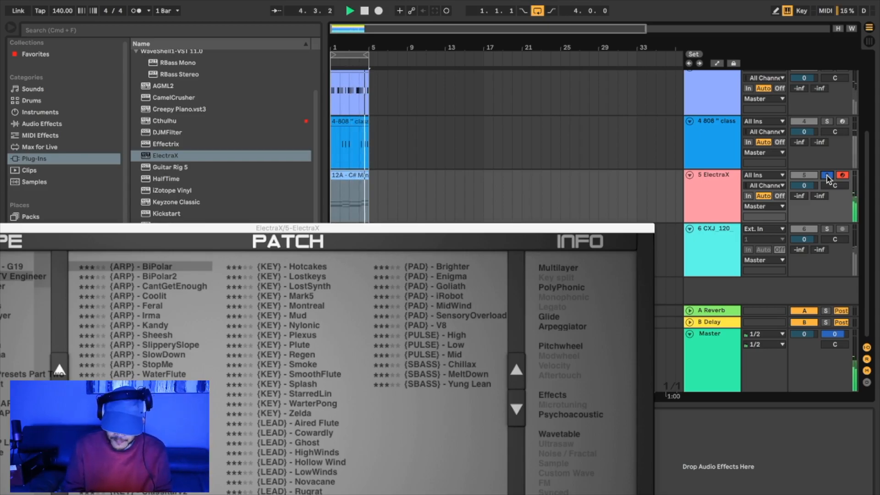
pyautogui.click(827, 175)
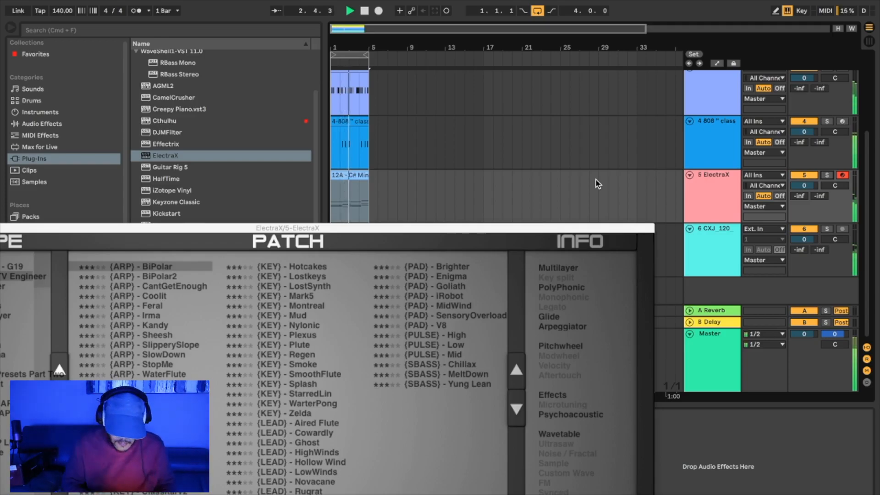
# Set the Utility gain on the ElectraX track to -10.4 dB and hide the plug-in window.
pyautogui.moveTo(430, 228); pyautogui.dragTo(456, 95)
pyautogui.click(699, 174)
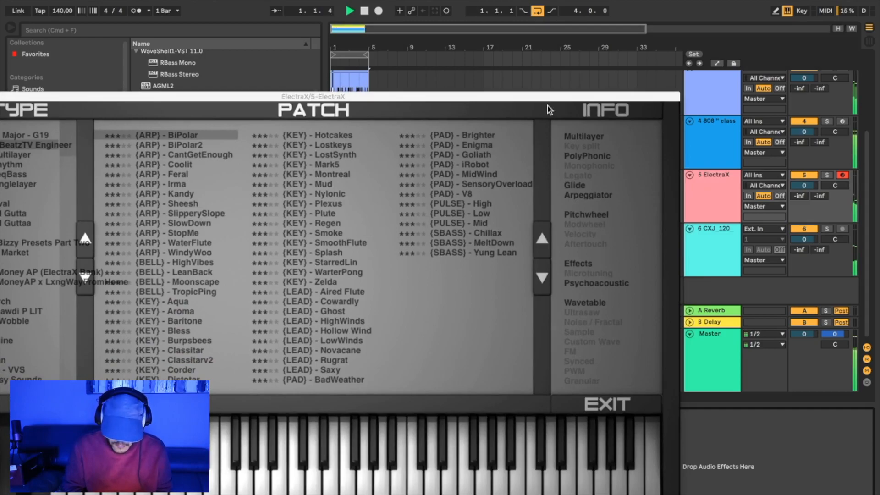
pyautogui.moveTo(542, 100); pyautogui.dragTo(549, 8)
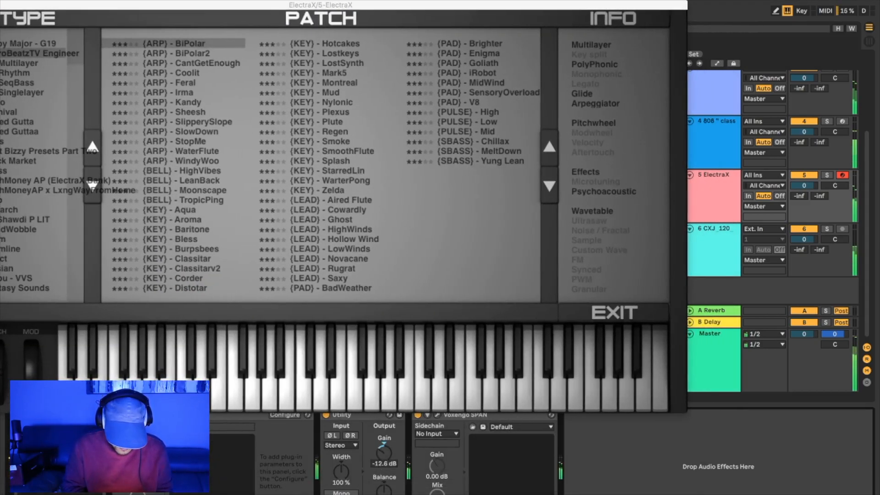
pyautogui.press('super+alt+p')
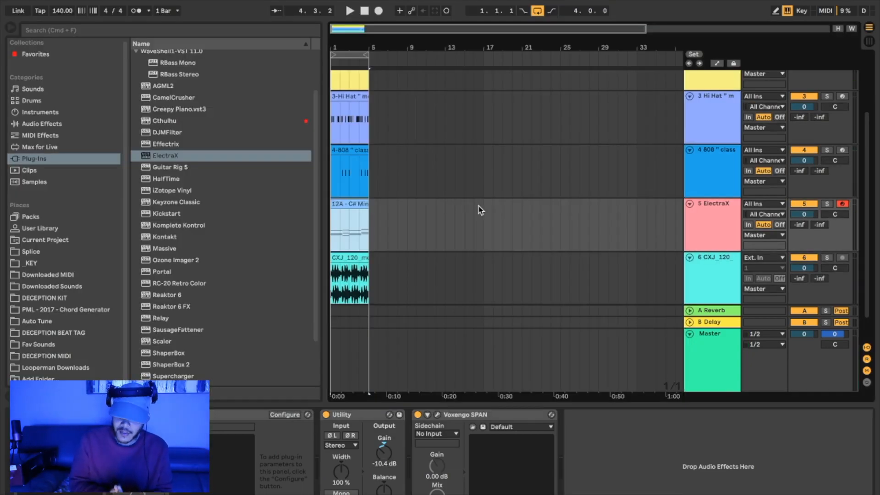